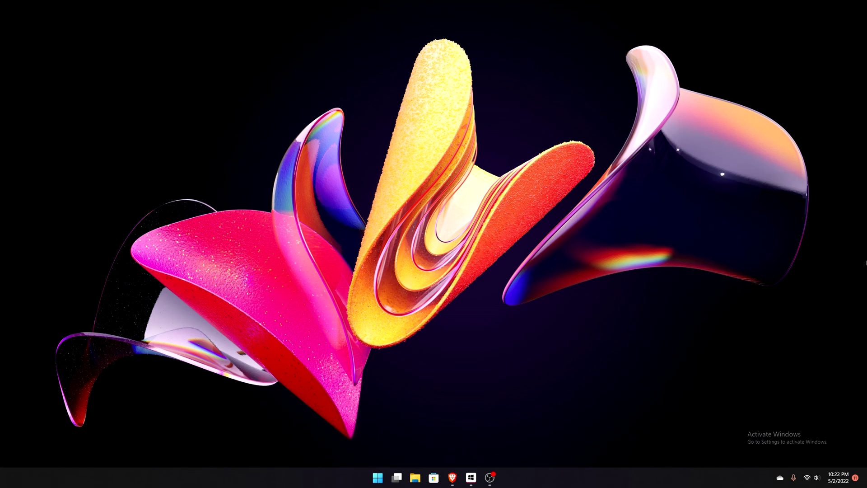
Switch to the Brave browser and read through the ThisIsWin11 GitHub page's README, including features, system requirements and installation.
left_click(452, 477)
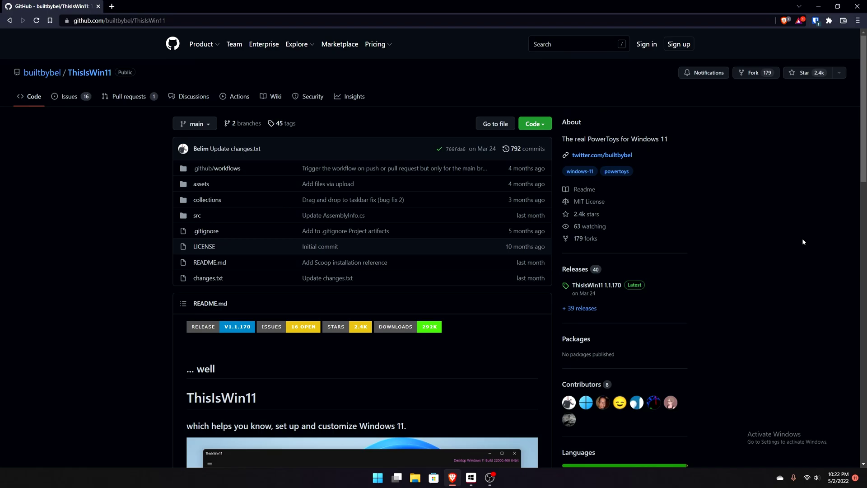
scroll(503, 245, "down", 5)
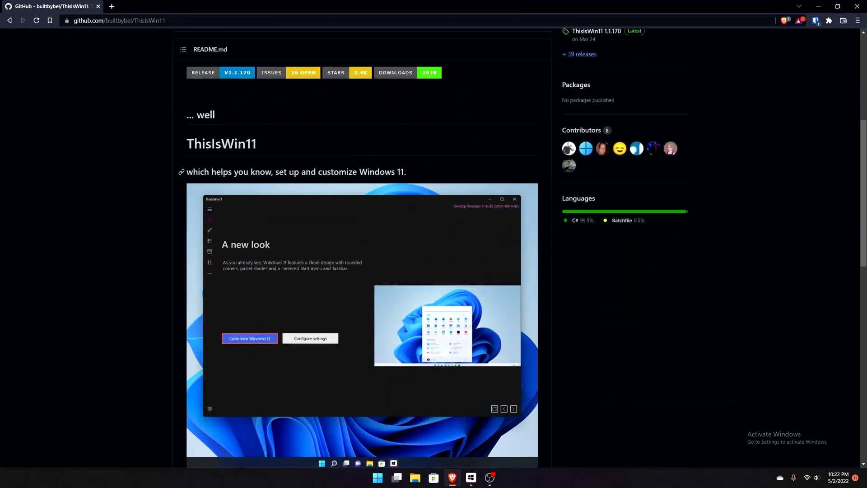
scroll(383, 201, "down", 1)
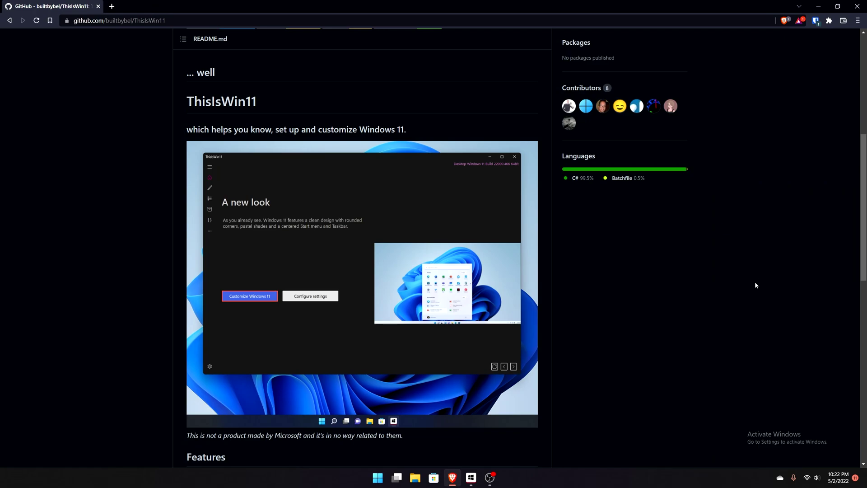
scroll(686, 289, "down", 5)
scroll(679, 289, "down", 6)
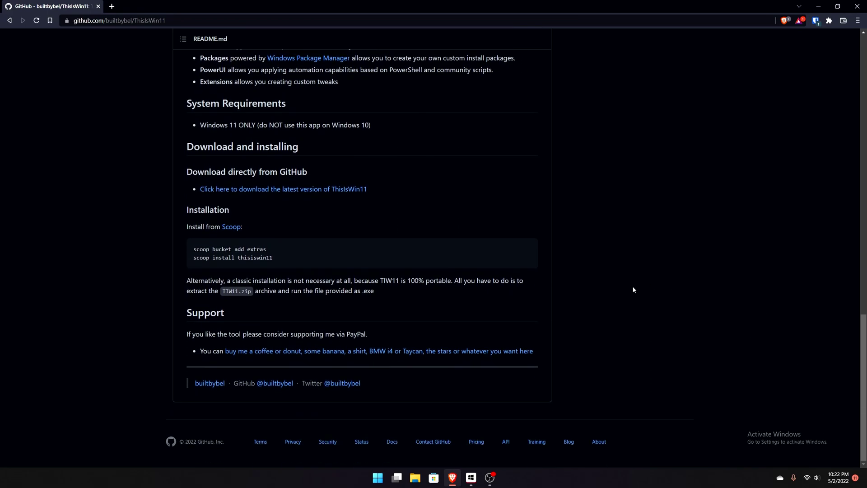
scroll(632, 288, "up", 4)
left_click(817, 7)
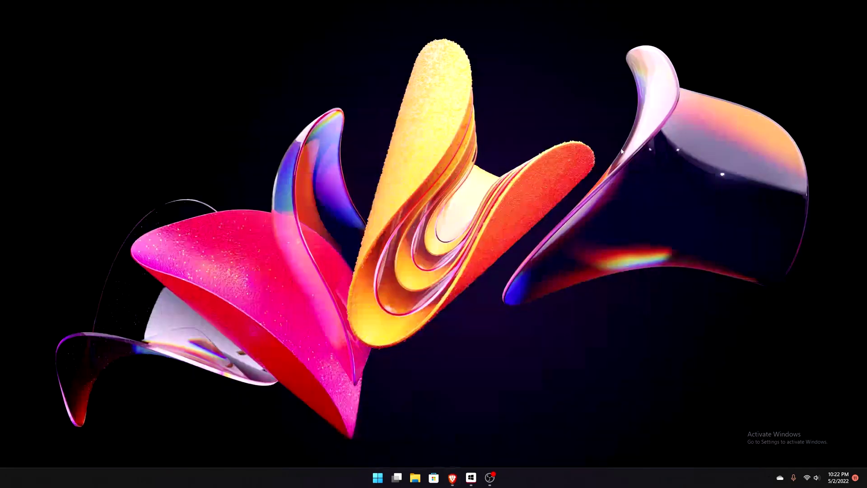
Switch to ThisIsWin11, restart its guided tour, and open Customize Windows 11 from the "A new look" page.
left_click(470, 477)
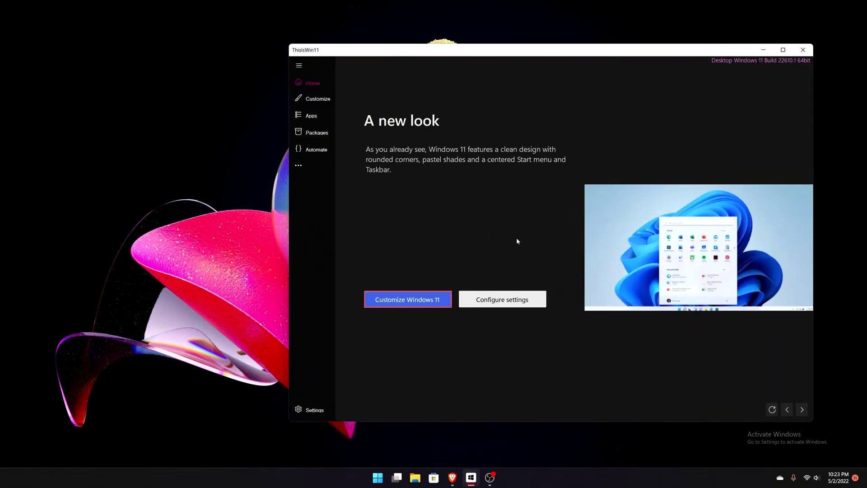
left_click_drag(534, 54, 386, 50)
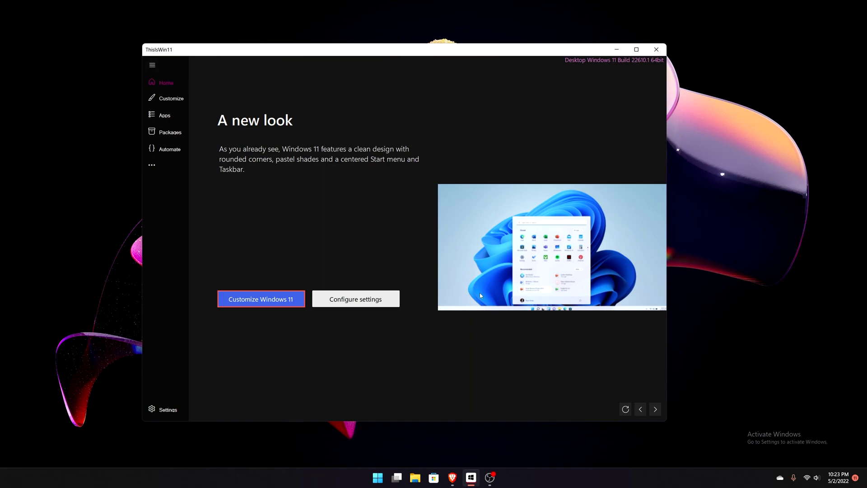
left_click(625, 409)
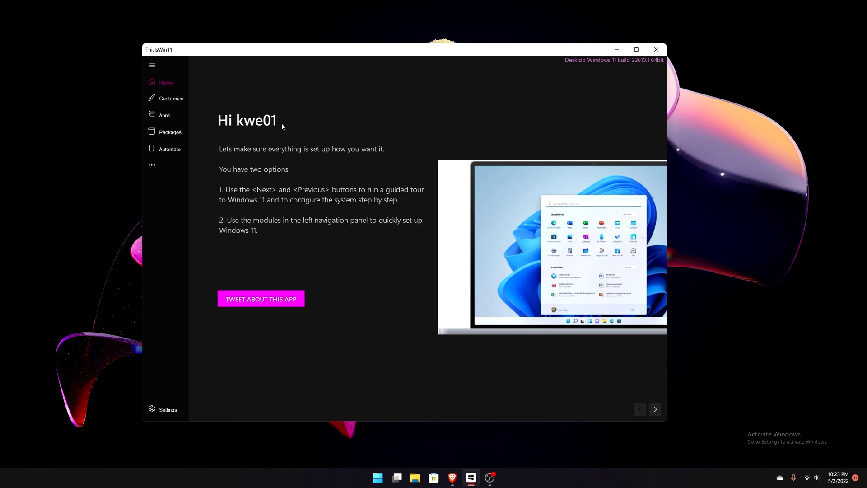
left_click(655, 409)
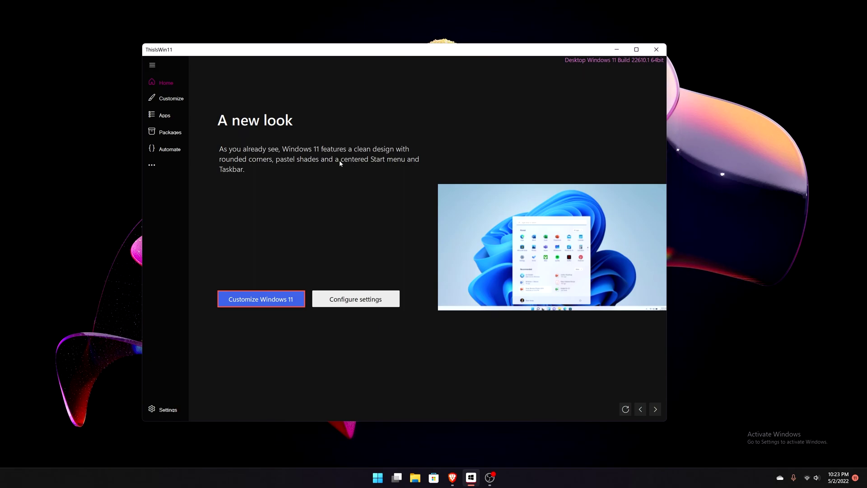
left_click(261, 298)
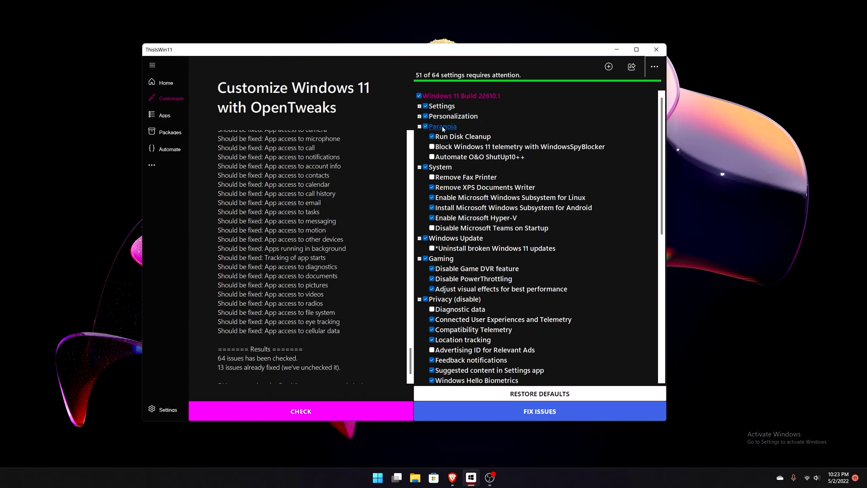
Deselect all tweaks under Windows 11 Build 22610.1 and expand the Settings and Personalization groups.
left_click(419, 96)
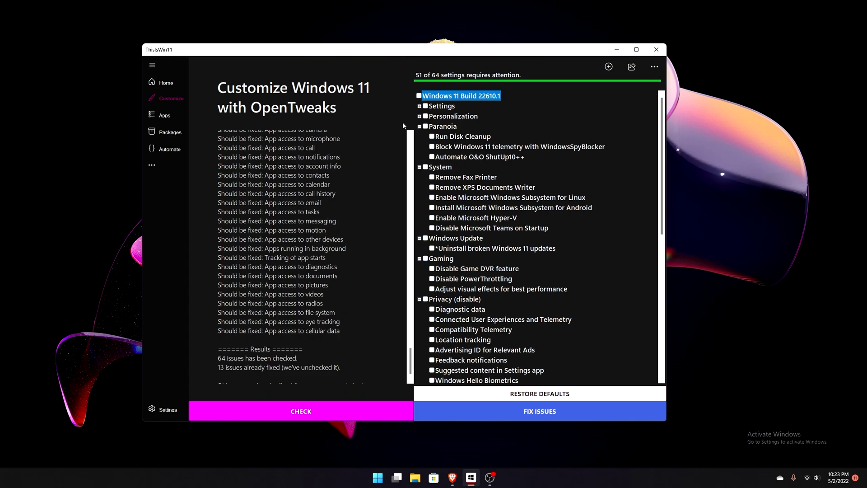
left_click(420, 107)
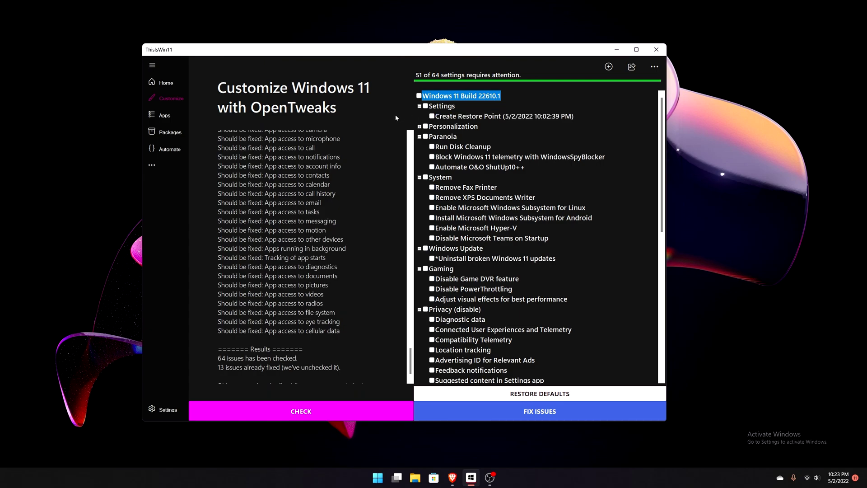
left_click(431, 117)
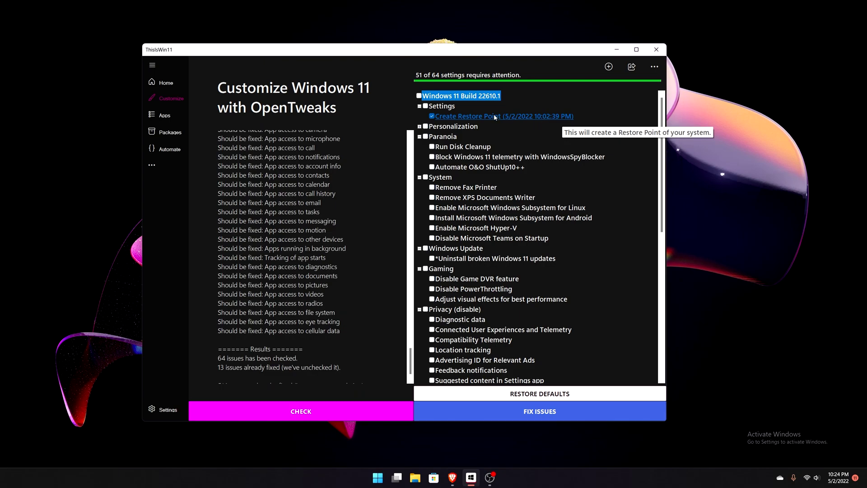
left_click(431, 116)
left_click(419, 127)
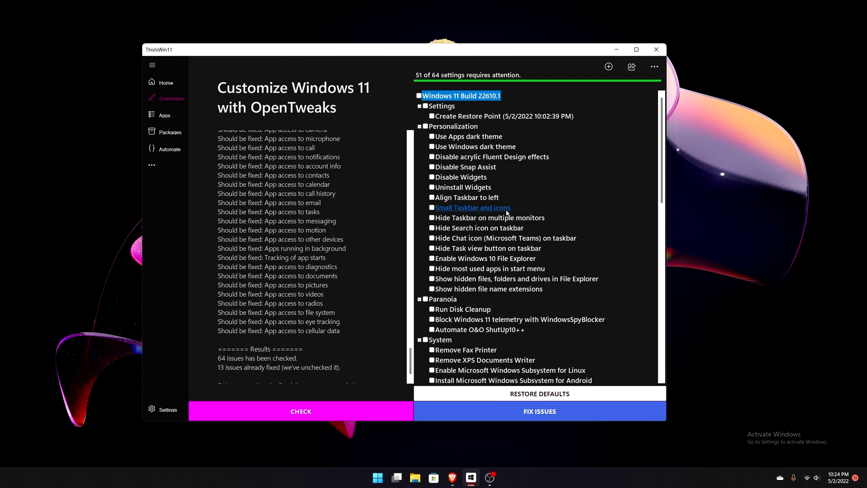
Apply the Small Taskbar and icons tweak, and clear its selection and rerun the fixes.
left_click(486, 210)
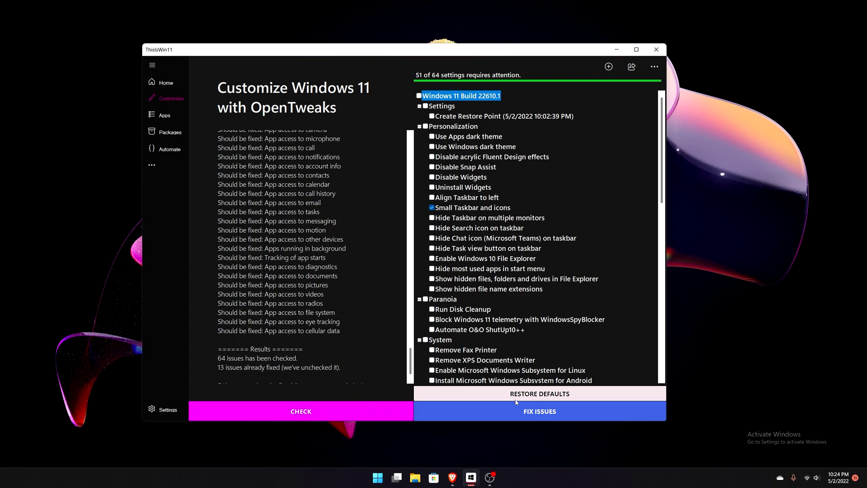
left_click(518, 412)
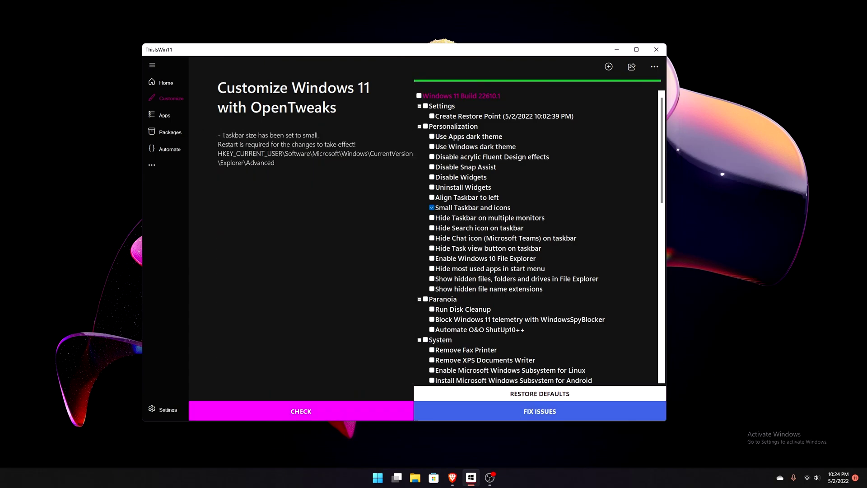
mouse_move(495, 484)
left_click(431, 208)
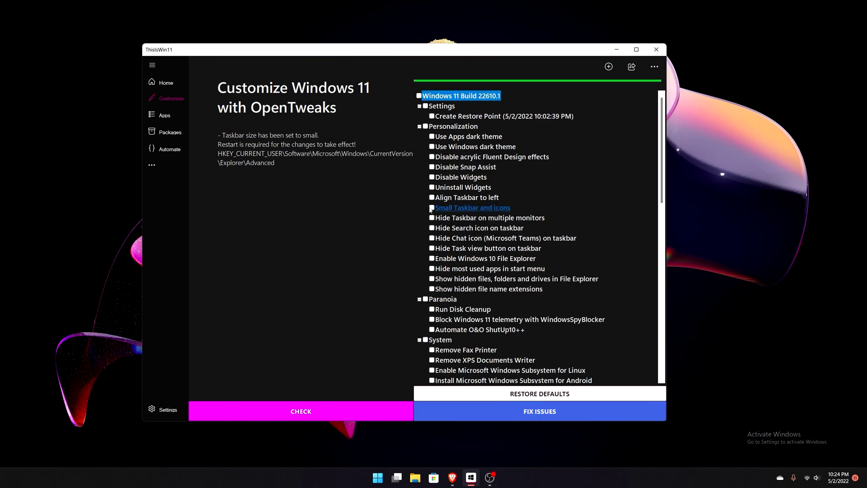
left_click(483, 411)
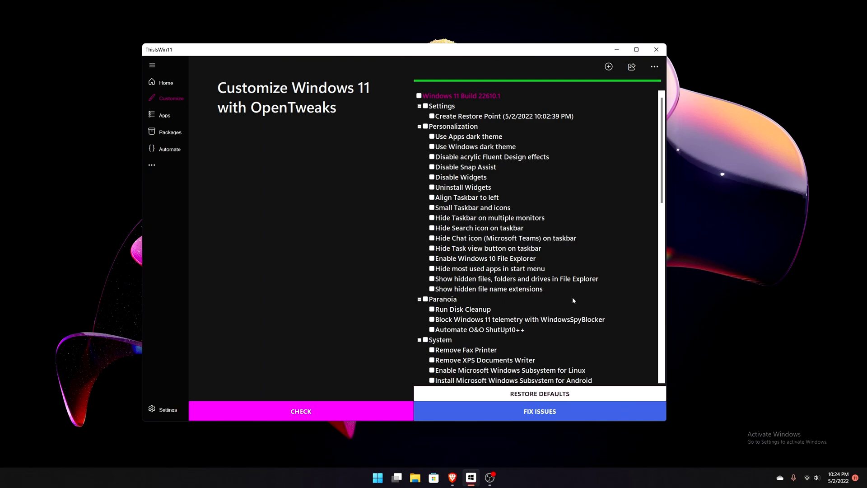
Open File Explorer beside the Enable Windows 10 File Explorer tweak and view the This PC layout.
left_click(491, 261)
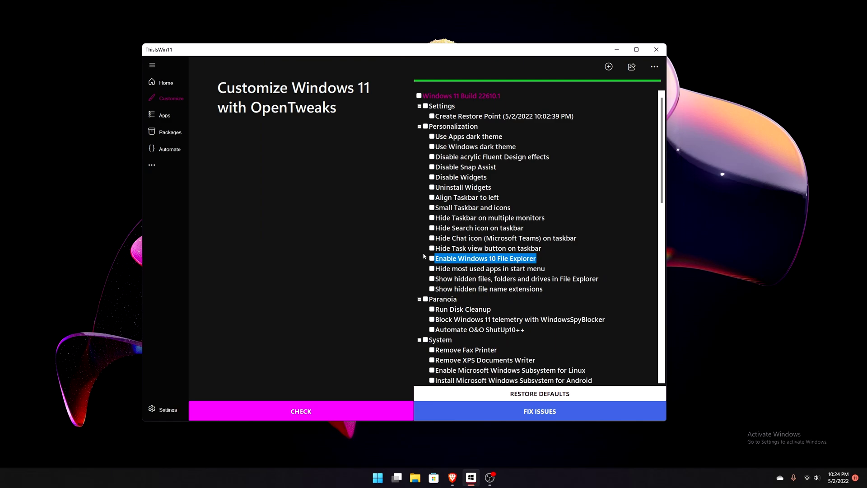
left_click(415, 481)
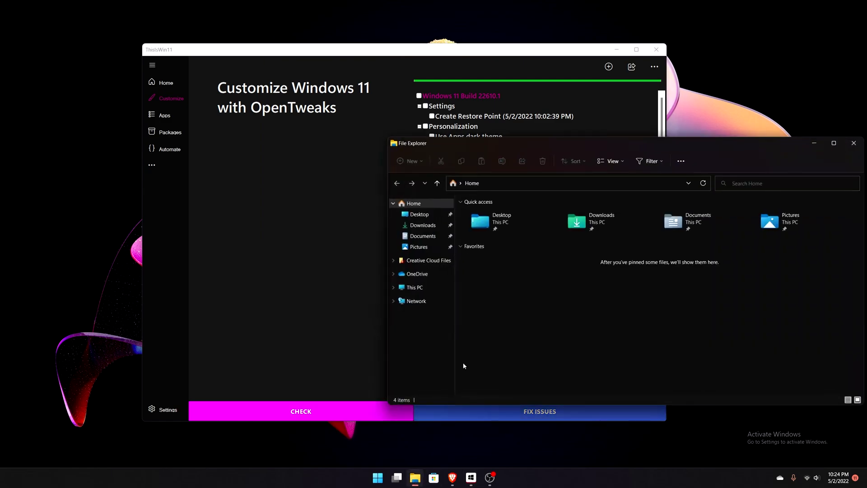
left_click_drag(526, 144, 224, 92)
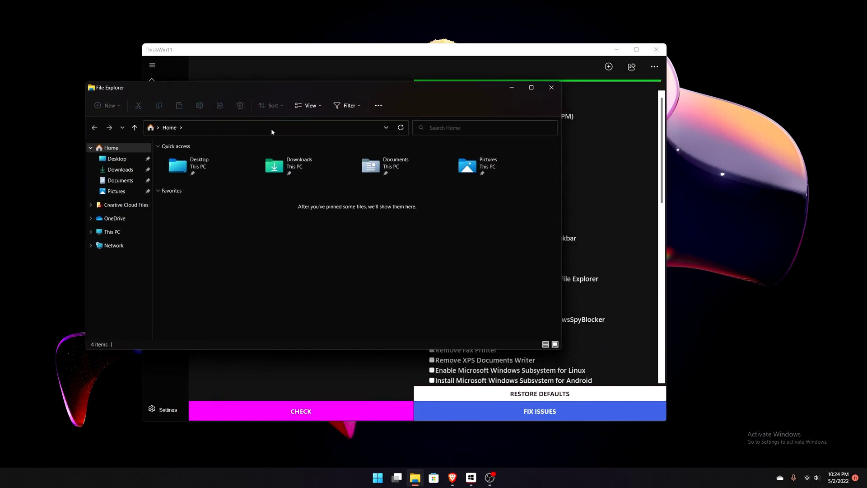
left_click(112, 231)
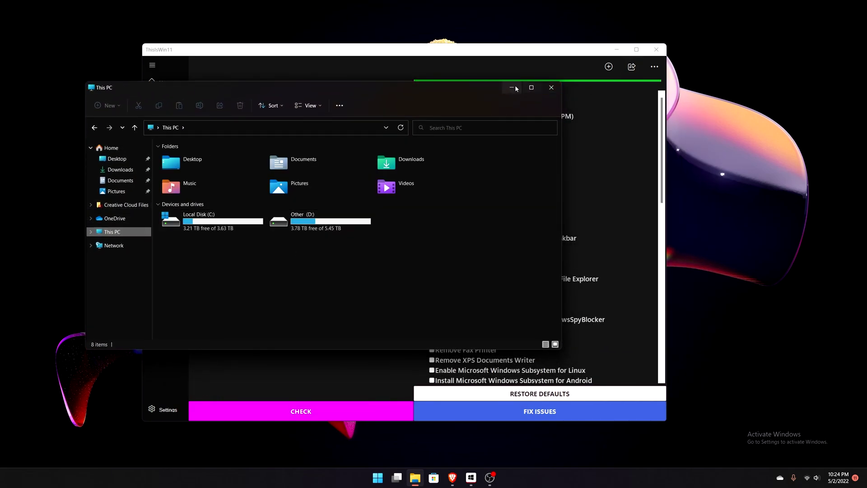
Apply the Enable Windows 10 File Explorer tweak in ThisIsWin11.
left_click(556, 64)
left_click(431, 258)
left_click(594, 412)
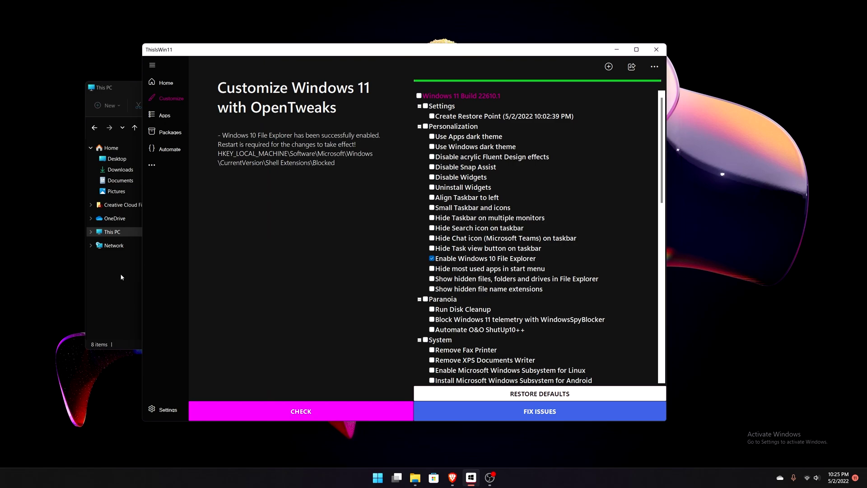
Deselect Enable Windows 10 File Explorer, rerun the fixes and close the File Explorer window.
left_click(431, 259)
left_click(545, 415)
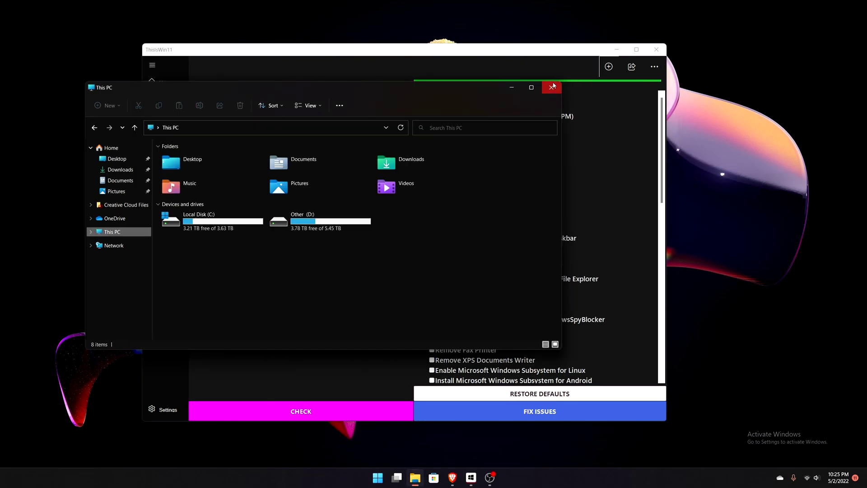
left_click(552, 86)
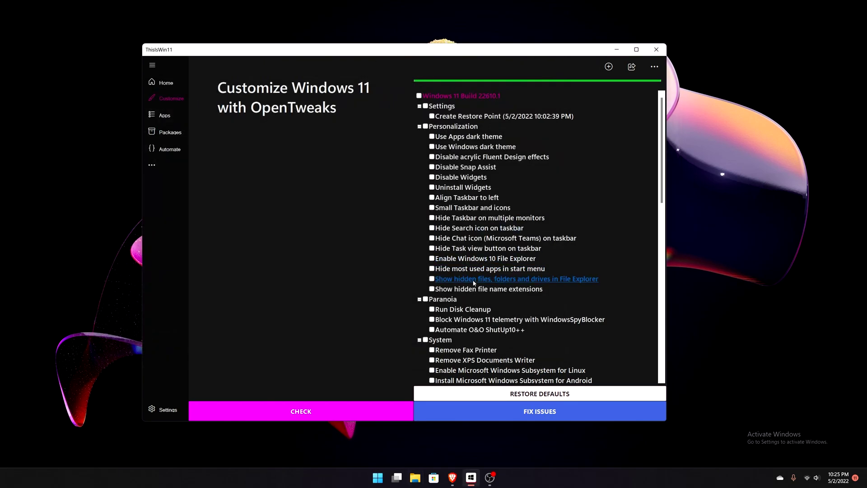
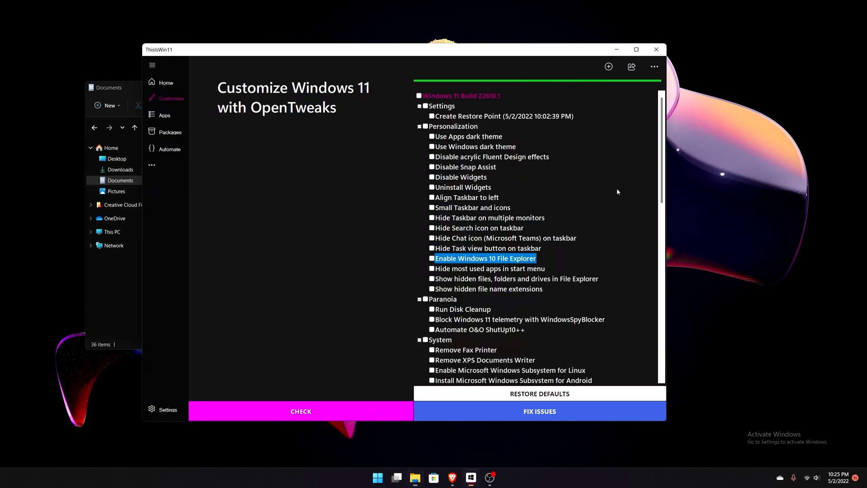
Apply the "Show hidden files, folders and drives in File Explorer" tweak and check the Documents folder for hidden items.
left_click(431, 279)
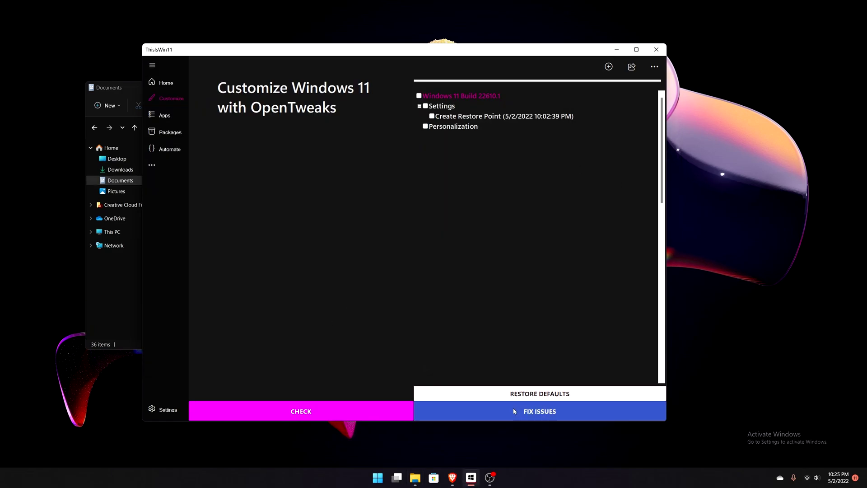
left_click(513, 407)
left_click(120, 307)
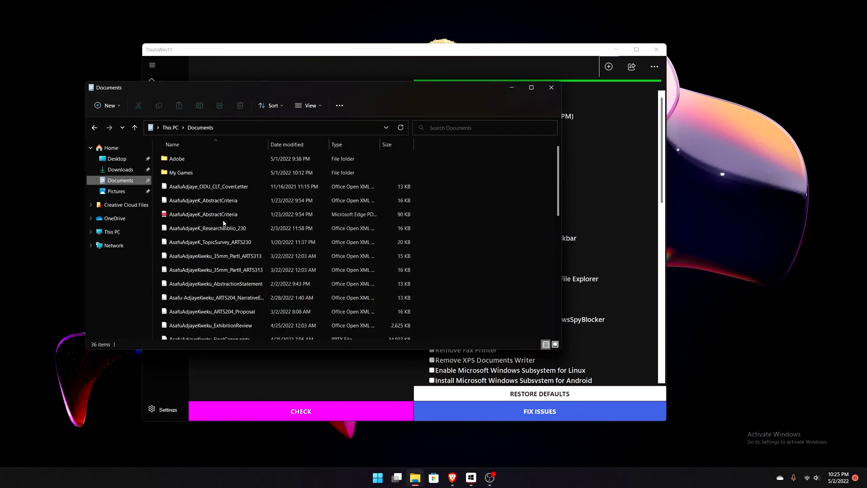
scroll(221, 226, "down", 7)
scroll(383, 156, "up", 7)
left_click(415, 478)
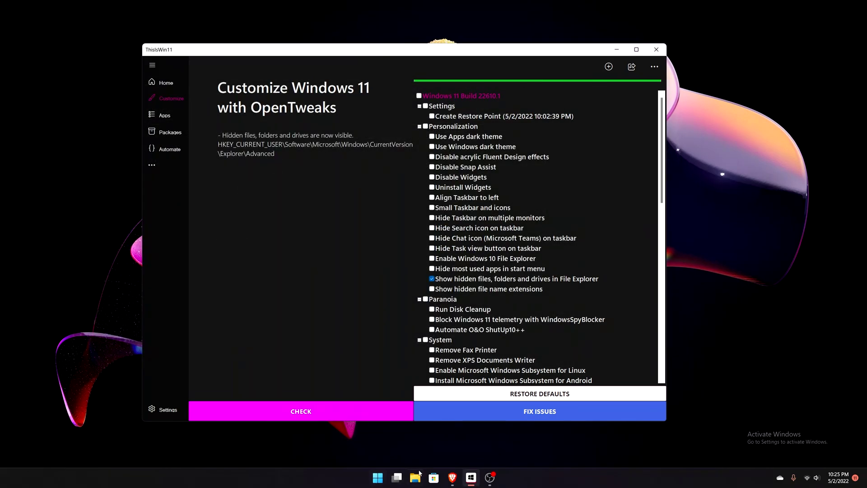
Examine the Documents, Desktop, Downloads and Local Disk (C:) locations for hidden items, and return to ThisIsWin11.
left_click(416, 478)
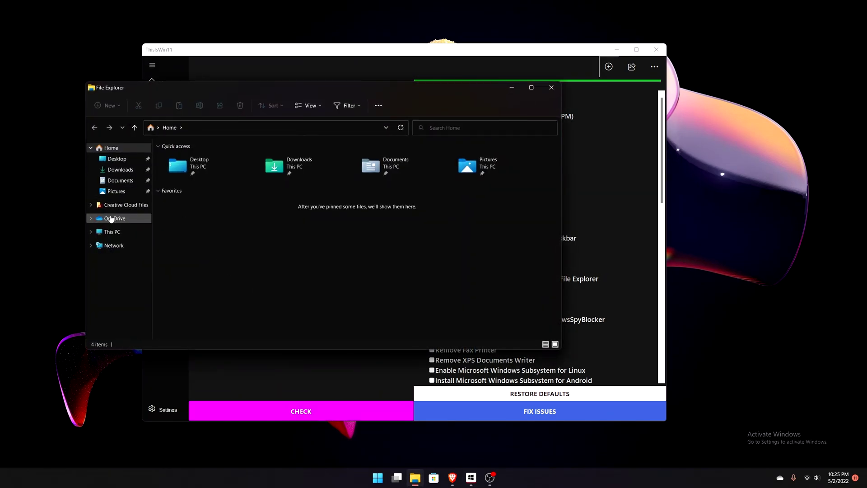
left_click(110, 232)
double_click(315, 164)
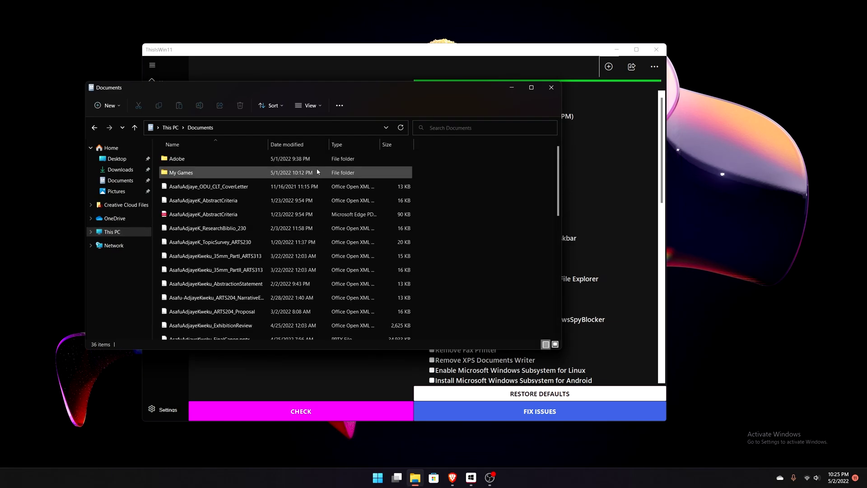
scroll(279, 190, "down", 5)
scroll(262, 201, "up", 5)
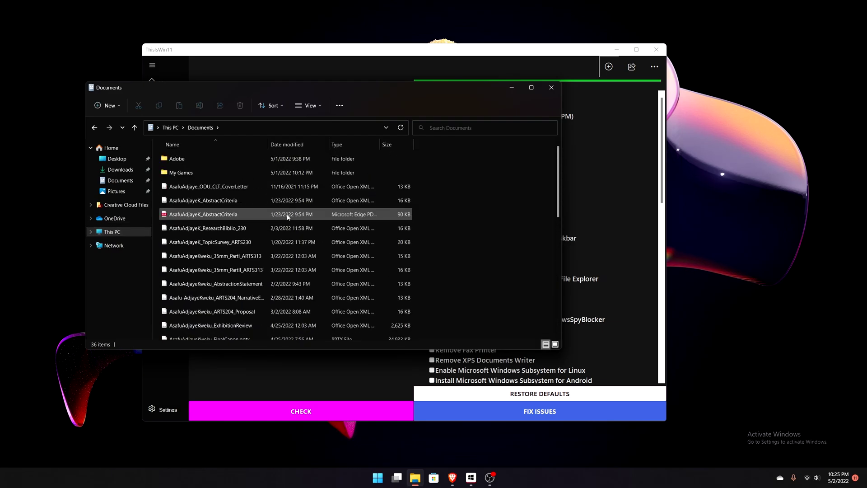
key("alt+Left")
double_click(227, 163)
key("alt+Left")
double_click(424, 166)
key("alt+Left")
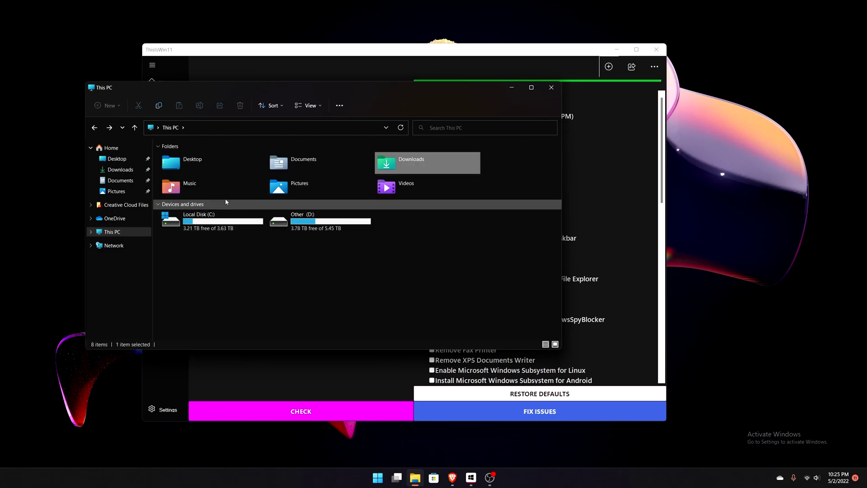
double_click(222, 226)
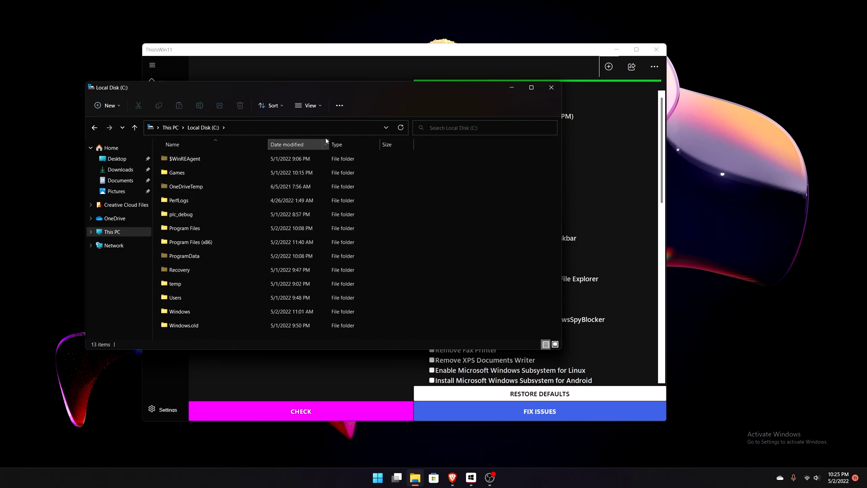
left_click(578, 289)
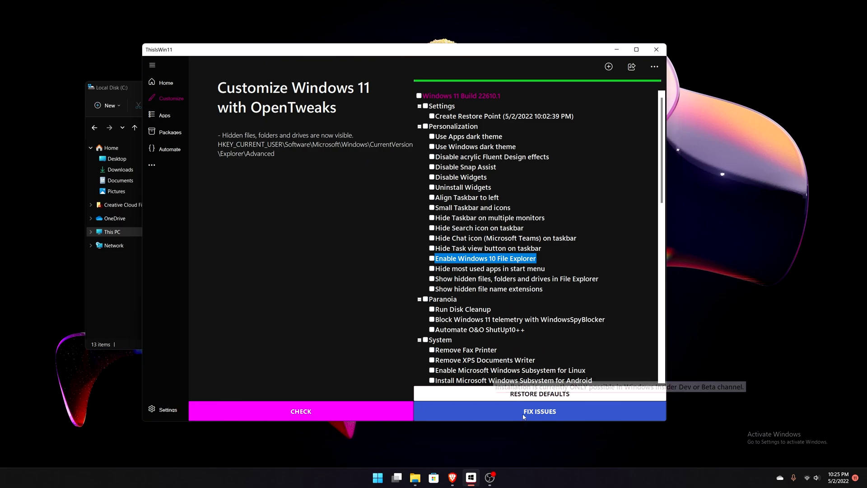
Refresh the Local Disk (C:) listing in File Explorer and close the window.
left_click(113, 307)
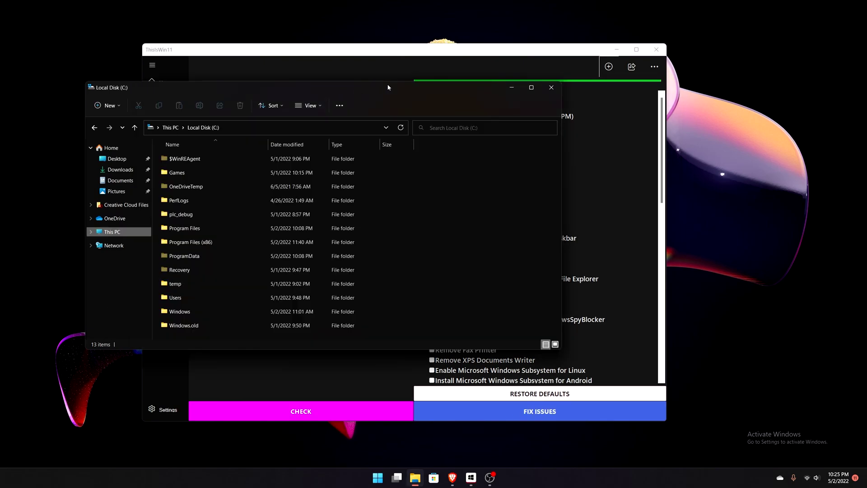
left_click(400, 130)
left_click(550, 87)
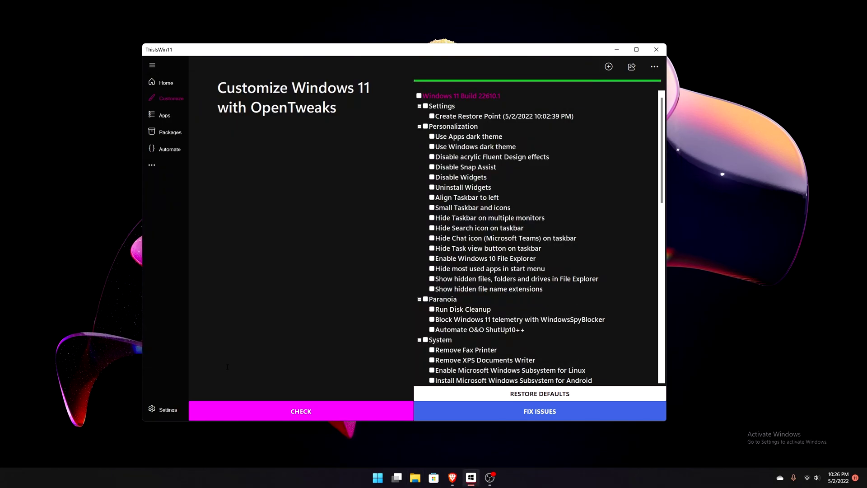
Reopen File Explorer at Local Disk (C:) to check for hidden folders, and close the window.
left_click(415, 477)
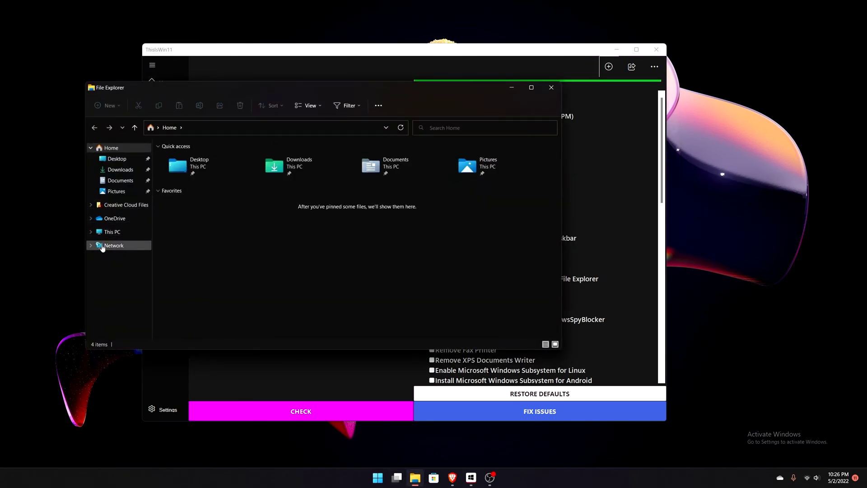
left_click(112, 232)
double_click(174, 219)
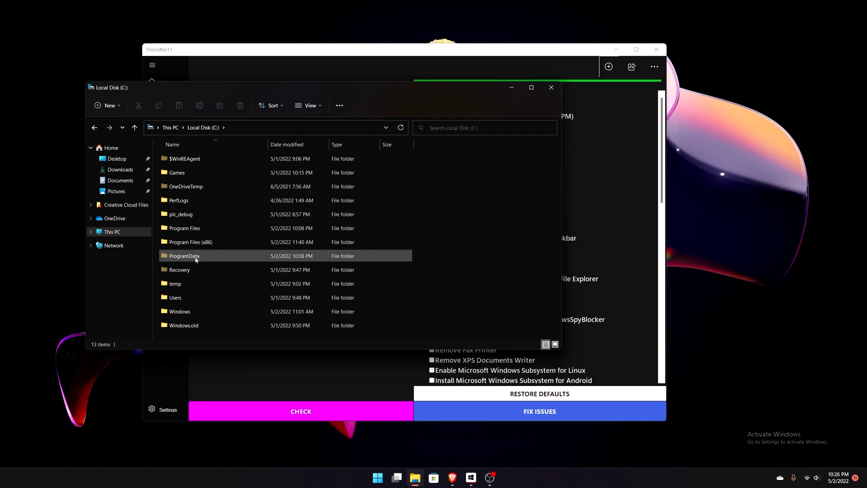
left_click(600, 316)
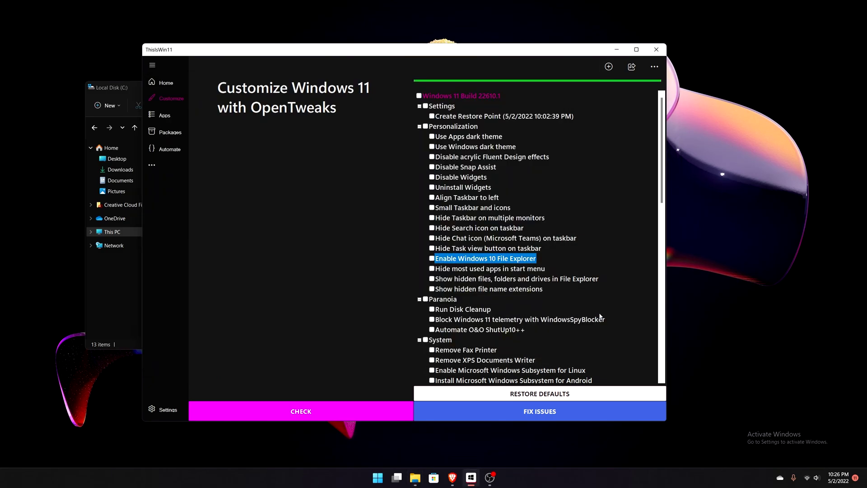
left_click(99, 289)
left_click(552, 88)
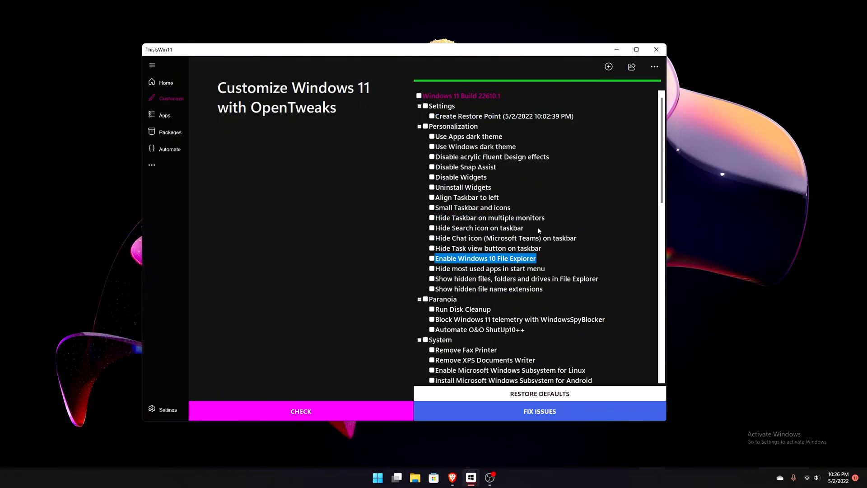
Select the Enable Microsoft Hyper-V tweak in the System group.
scroll(488, 259, "down", 1)
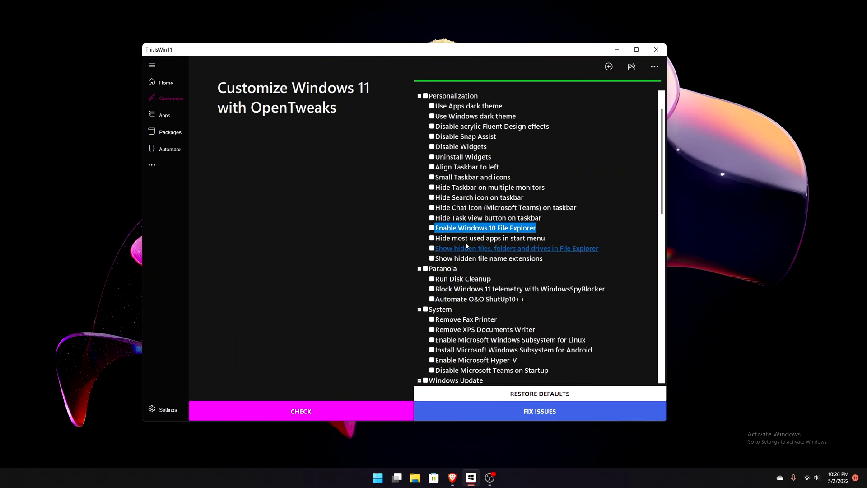
scroll(475, 246, "down", 2)
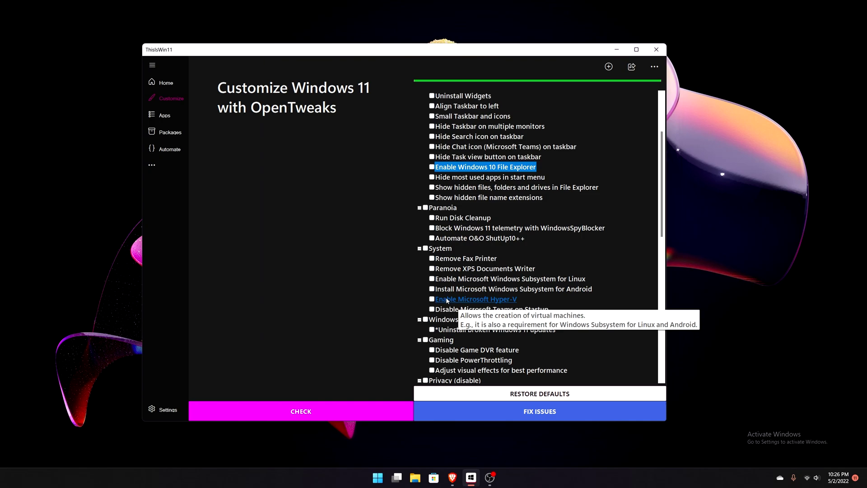
left_click(431, 300)
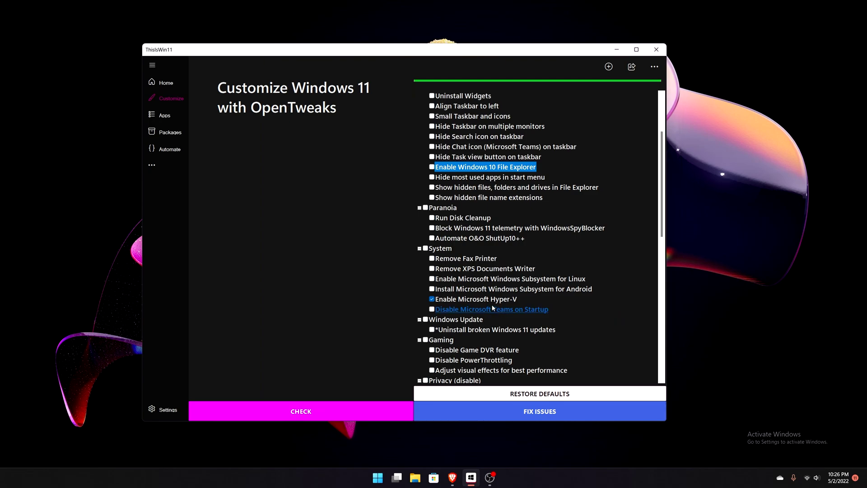
Examine the Windows Update, Gaming, Privacy and Apps permissions tweaks and their descriptions.
scroll(499, 311, "down", 2)
scroll(495, 276, "down", 2)
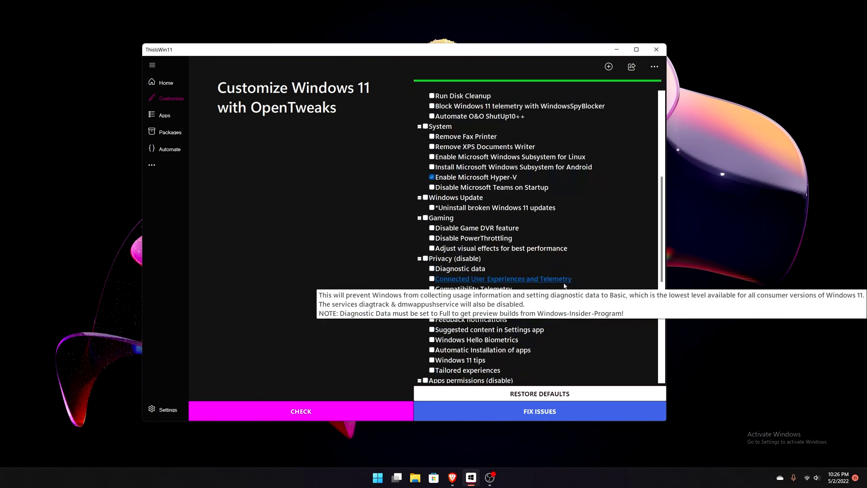
scroll(631, 306, "down", 2)
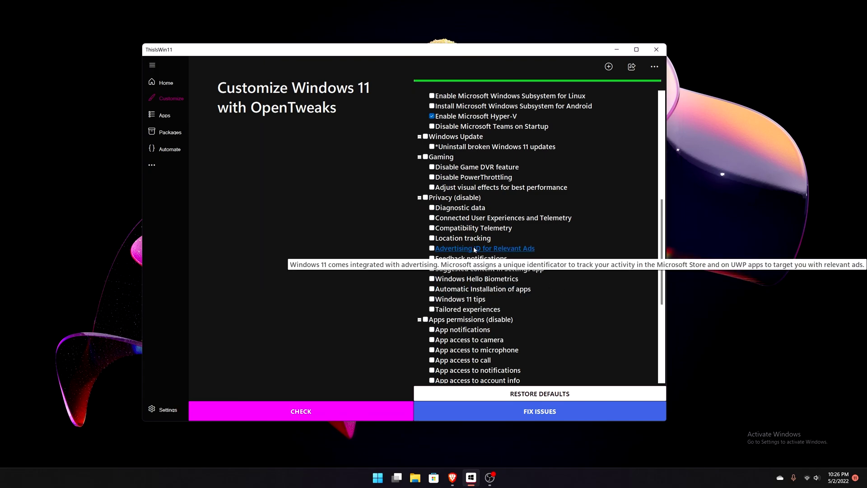
scroll(560, 282, "down", 3)
scroll(550, 291, "up", 4)
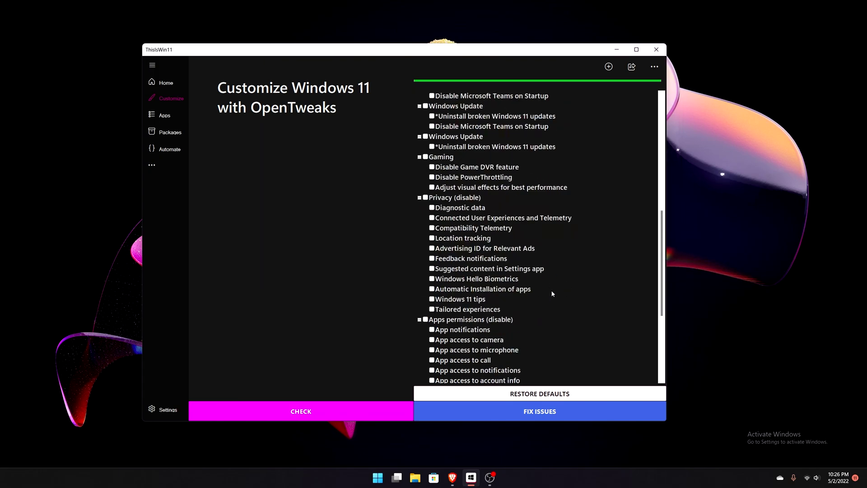
scroll(433, 201, "up", 2)
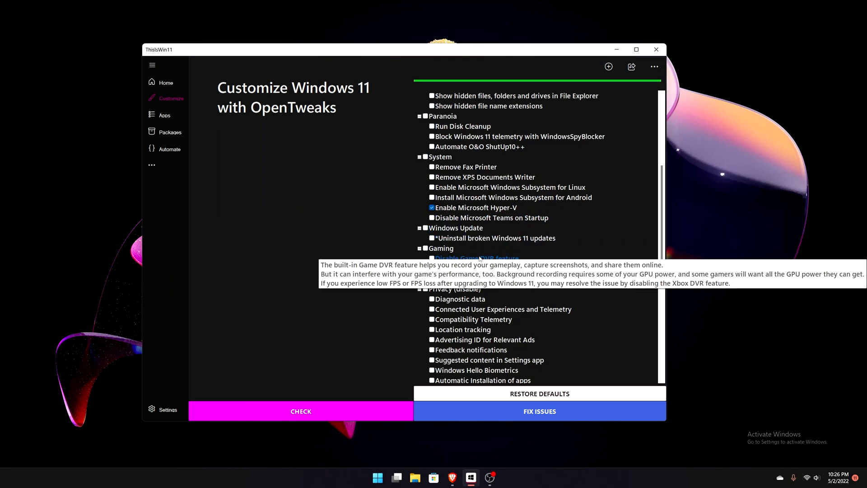
scroll(497, 316, "down", 5)
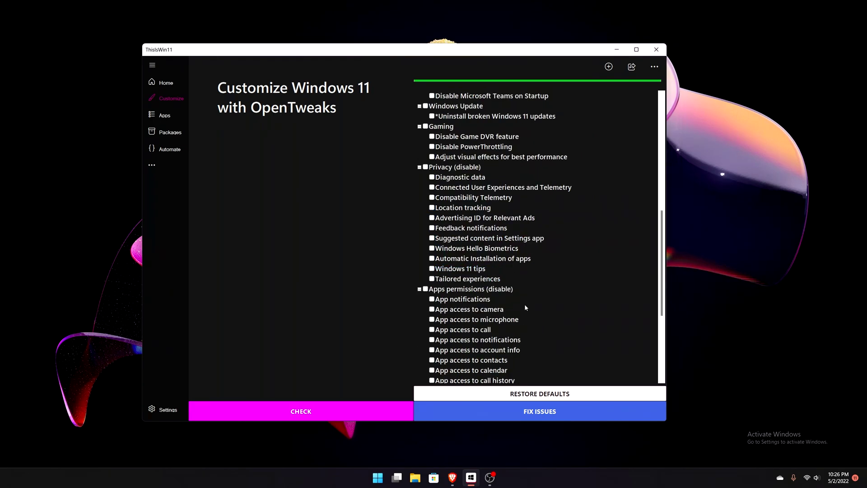
scroll(540, 295, "down", 2)
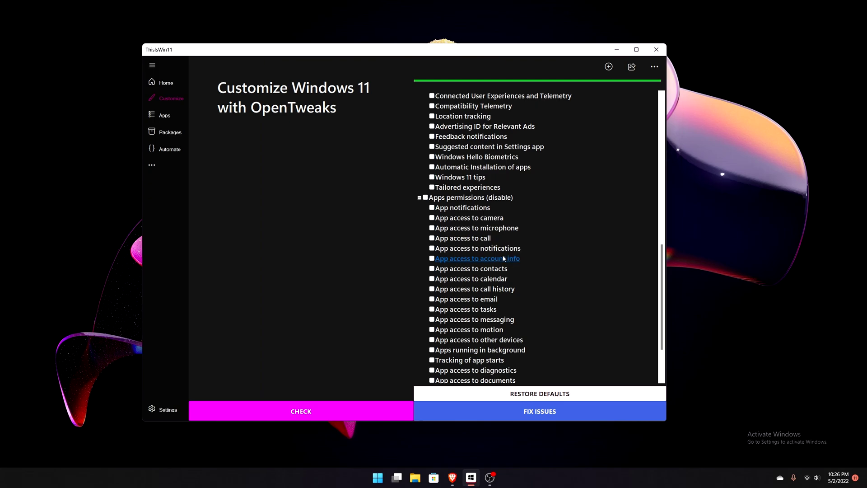
scroll(539, 254, "down", 2)
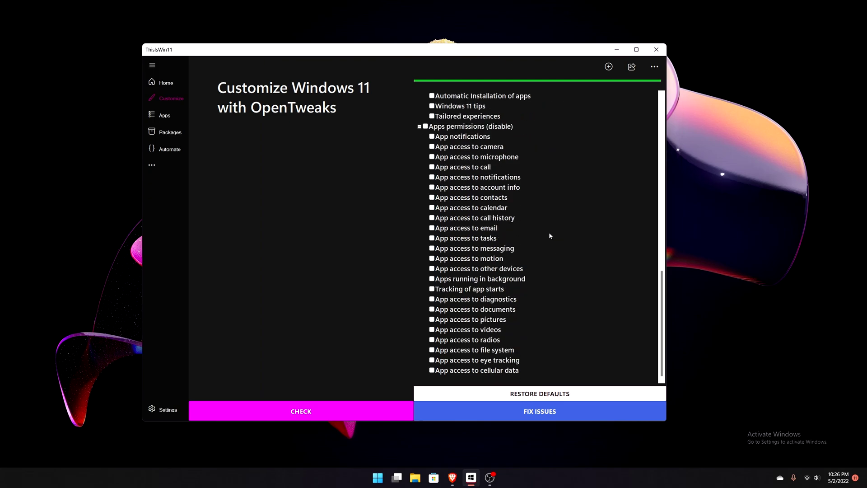
scroll(548, 234, "up", 5)
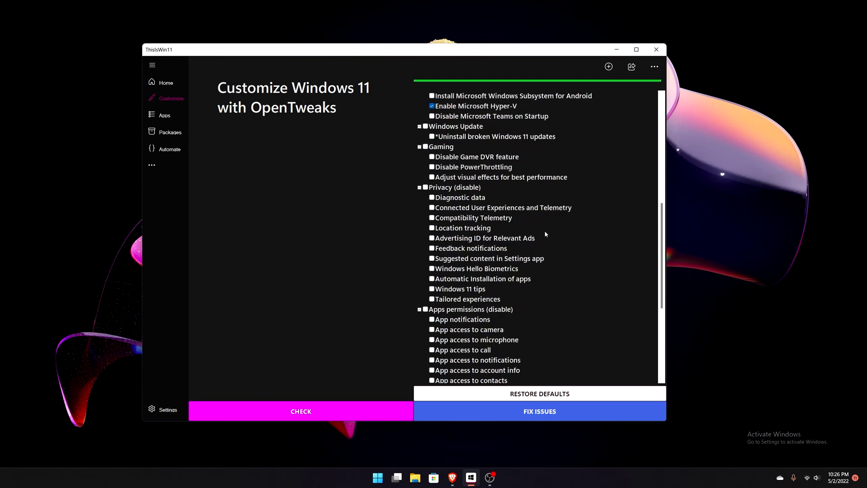
Look briefly at the app removal page, return to the tweaks and run a check on the selected Hyper-V tweak.
left_click(174, 116)
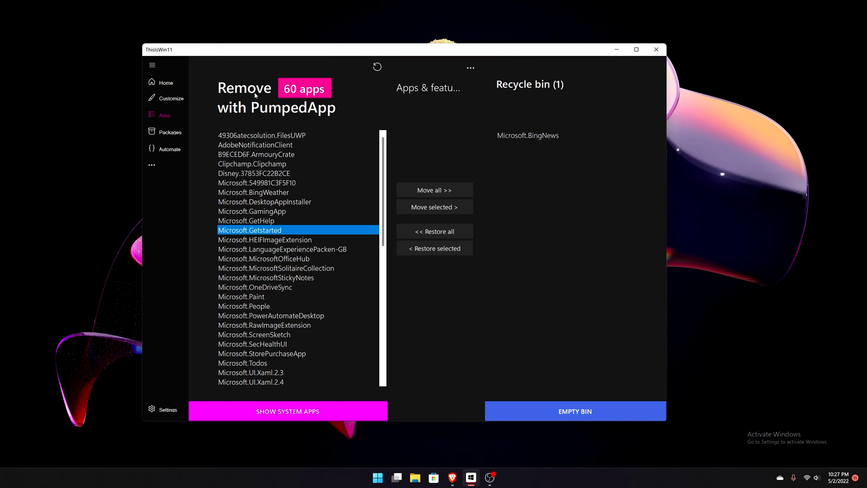
left_click(171, 98)
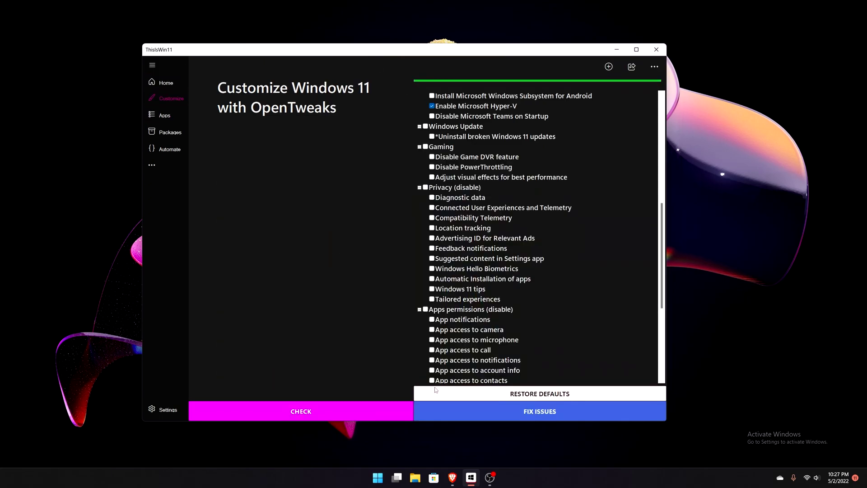
left_click(388, 409)
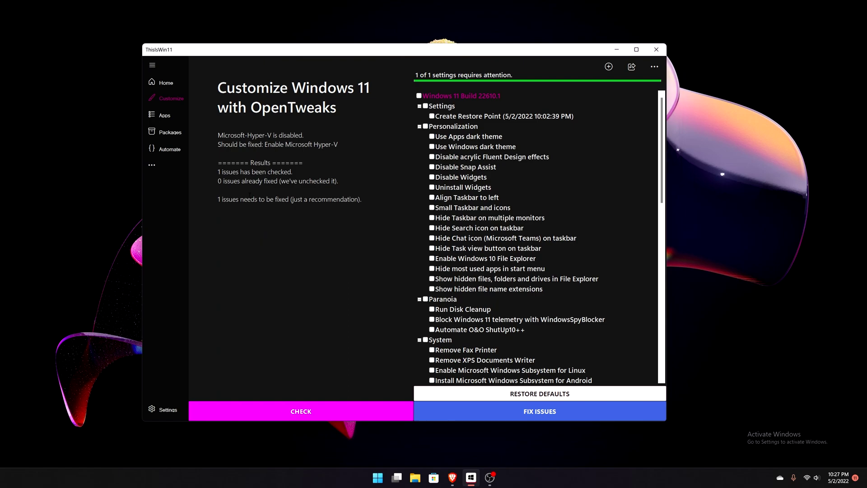
Review the tweak list after the check, including the description of Enable Microsoft Hyper-V.
scroll(508, 243, "down", 8)
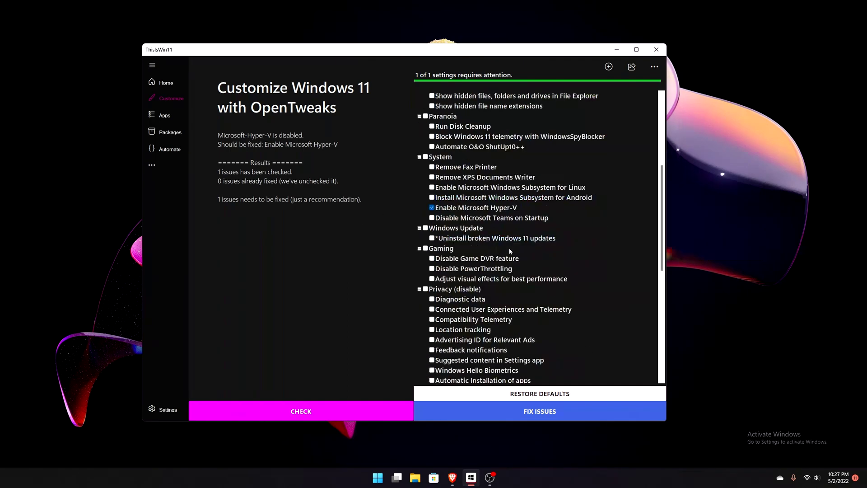
scroll(512, 255, "up", 3)
scroll(493, 245, "down", 8)
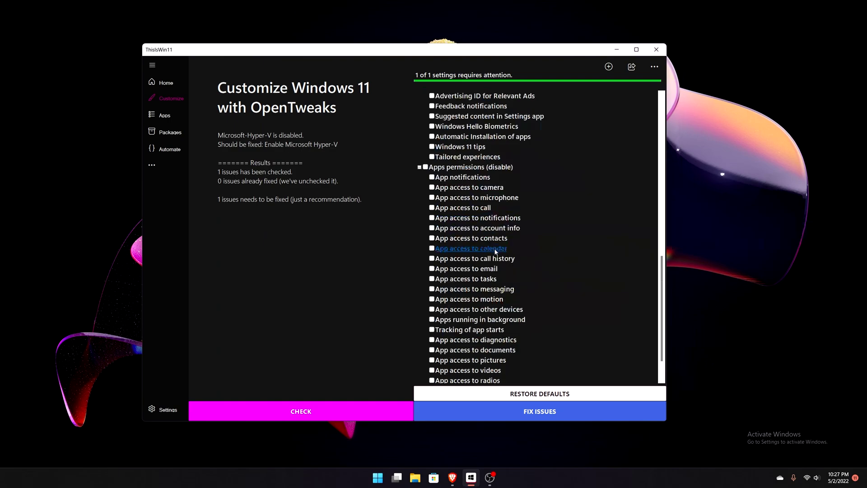
scroll(503, 269, "up", 6)
scroll(503, 270, "up", 5)
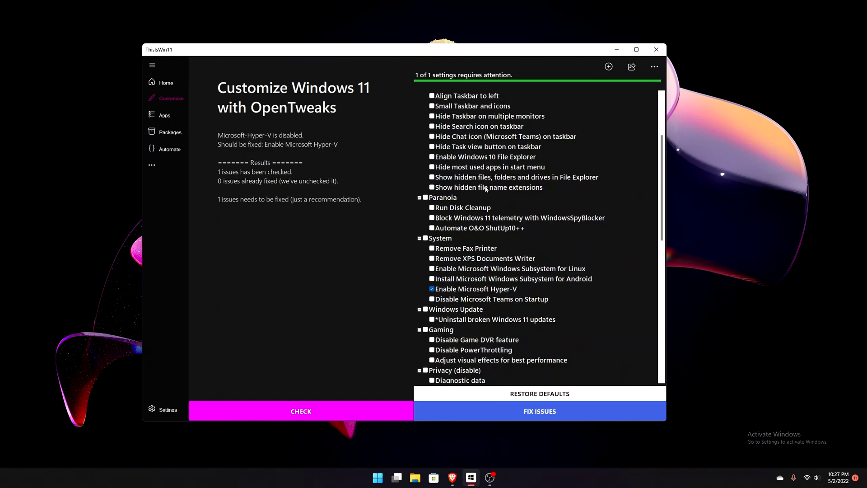
left_click(462, 76)
left_click(456, 266)
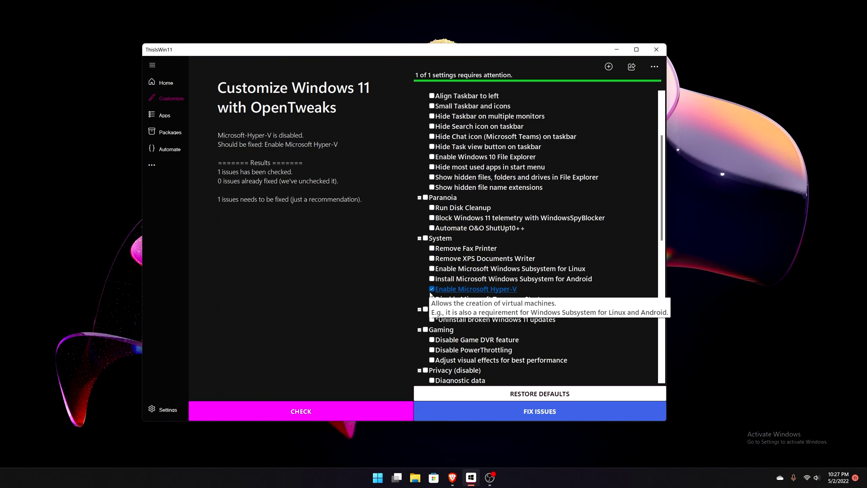
In the app removal page, move Microsoft.People, Microsoft.PowerAutomateDesktop and Clipchamp.Clipchamp to the recycle bin list.
left_click(163, 115)
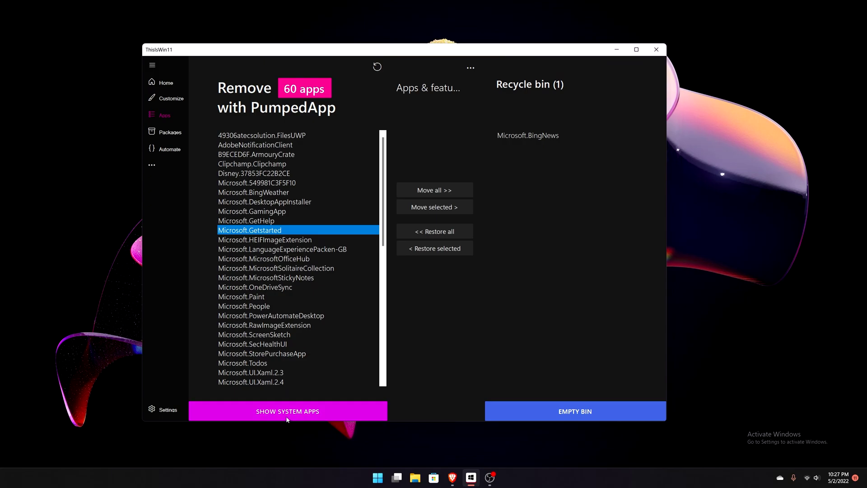
left_click(257, 306)
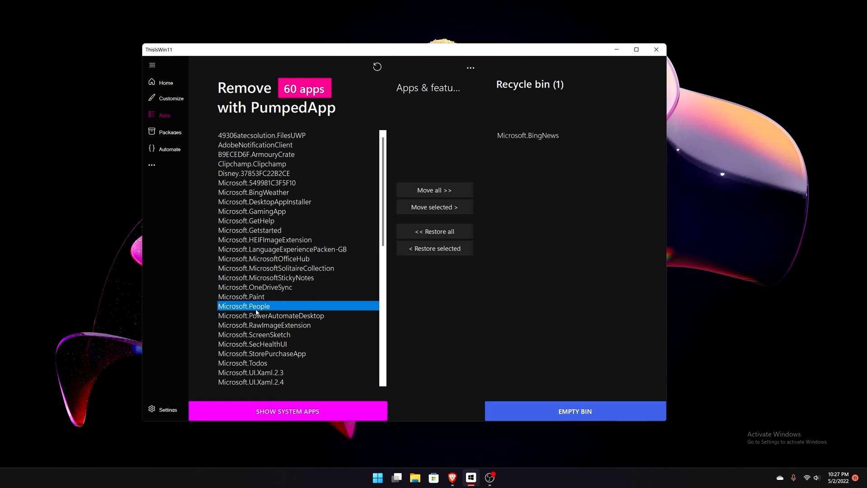
left_click(427, 206)
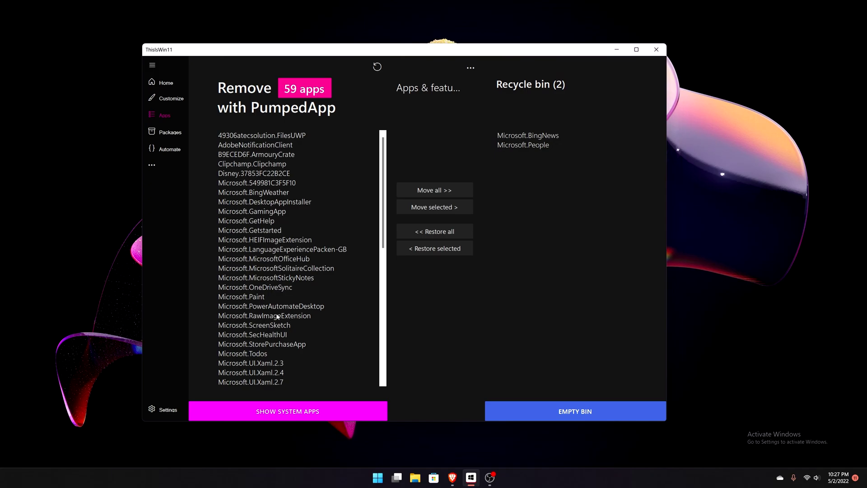
left_click(253, 307)
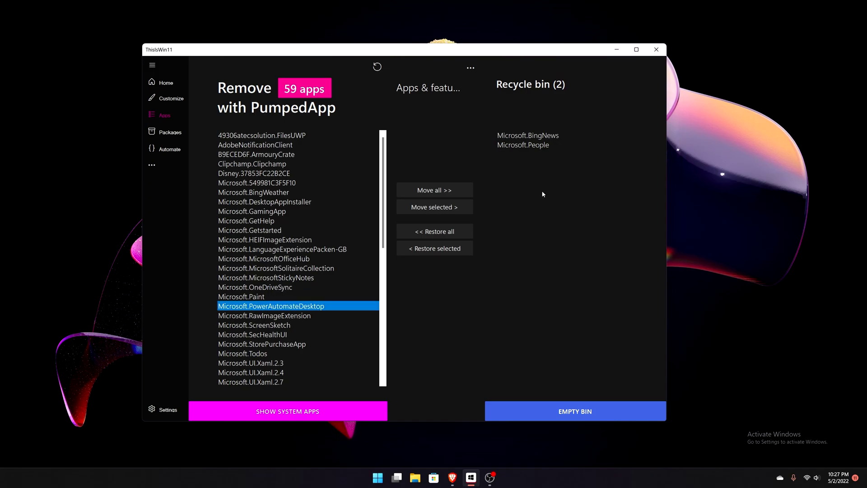
left_click(447, 208)
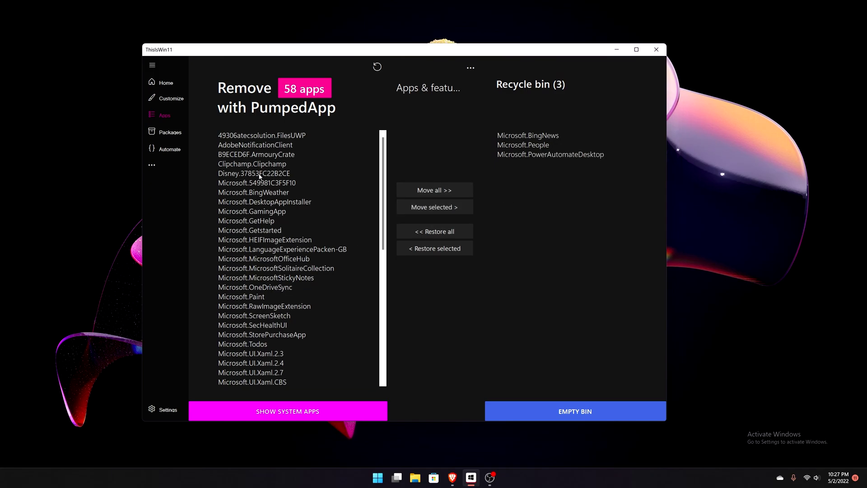
left_click(266, 163)
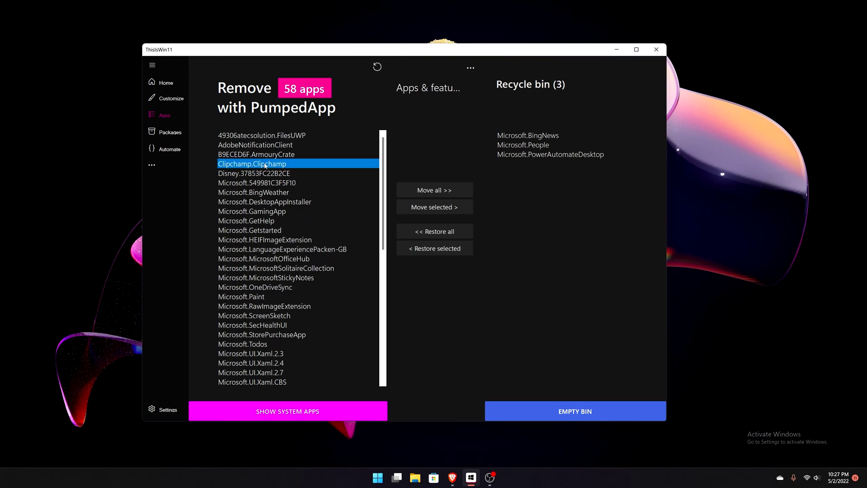
left_click(454, 209)
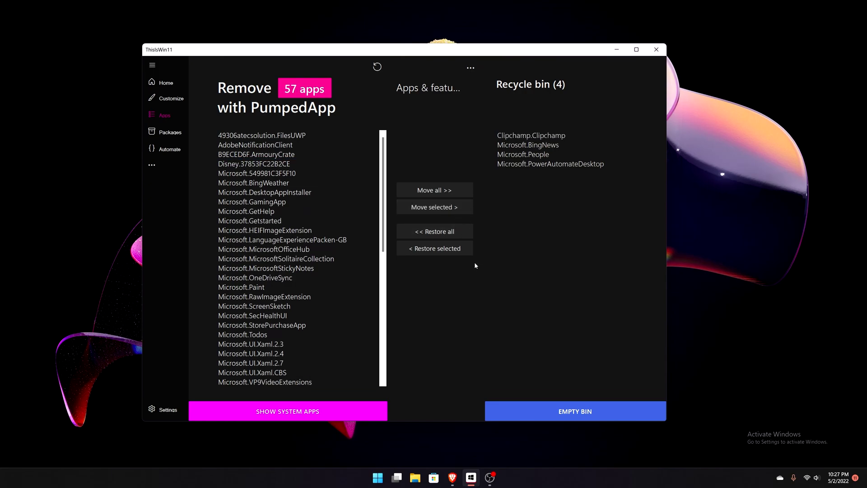
Add Microsoft.Getstarted and Microsoft.MicrosoftSolitaireCollection to the recycle bin list.
left_click(282, 209)
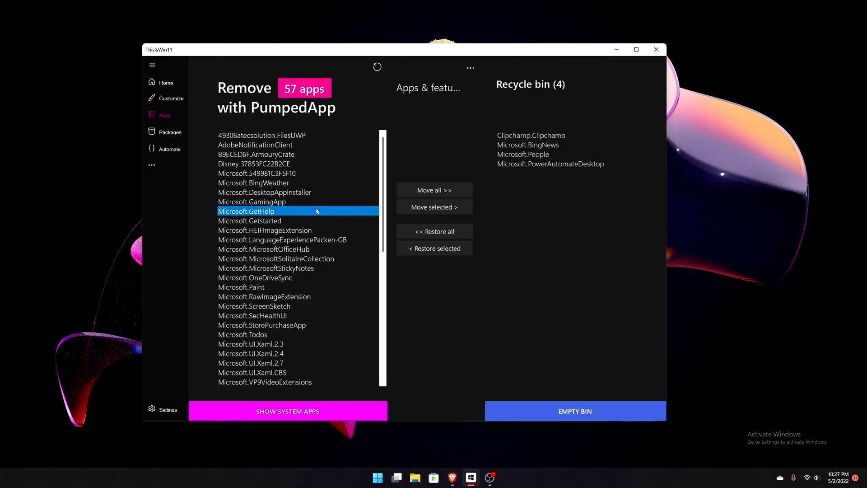
scroll(296, 227, "down", 1)
left_click(265, 194)
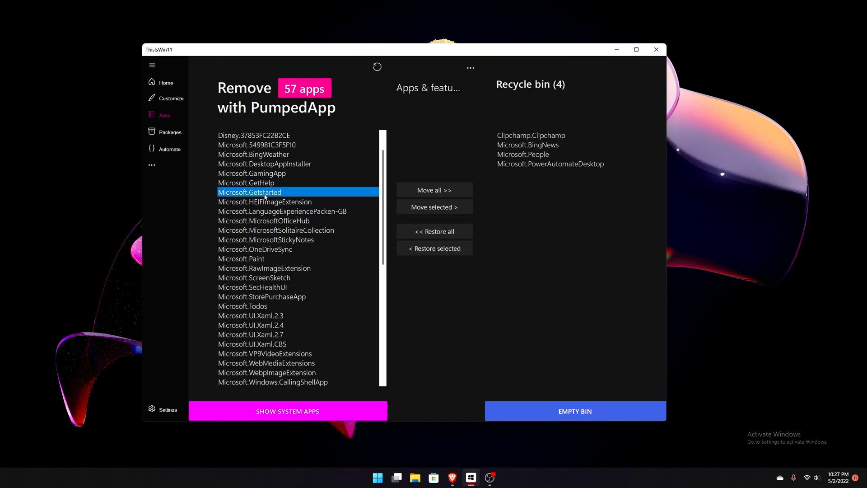
left_click(462, 209)
left_click(296, 221)
left_click(435, 207)
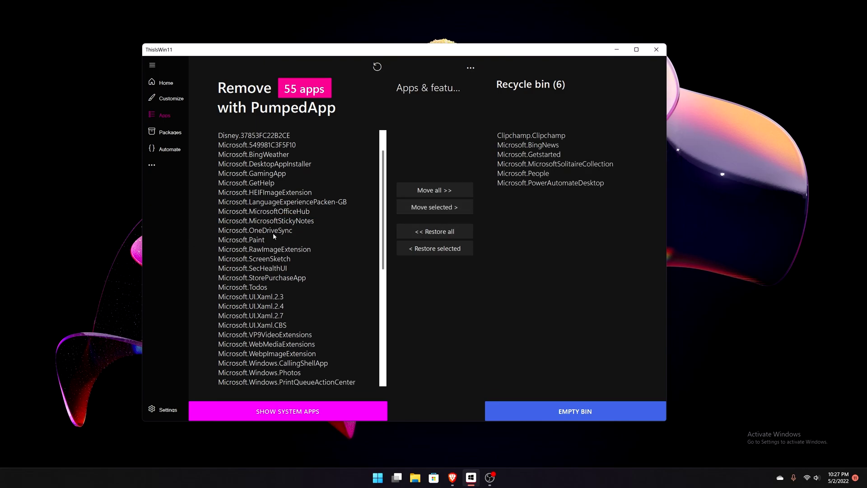
Select Microsoft.WindowsMaps in the list of removable apps and search Windows for maps.
scroll(295, 273, "down", 5)
scroll(325, 278, "down", 2)
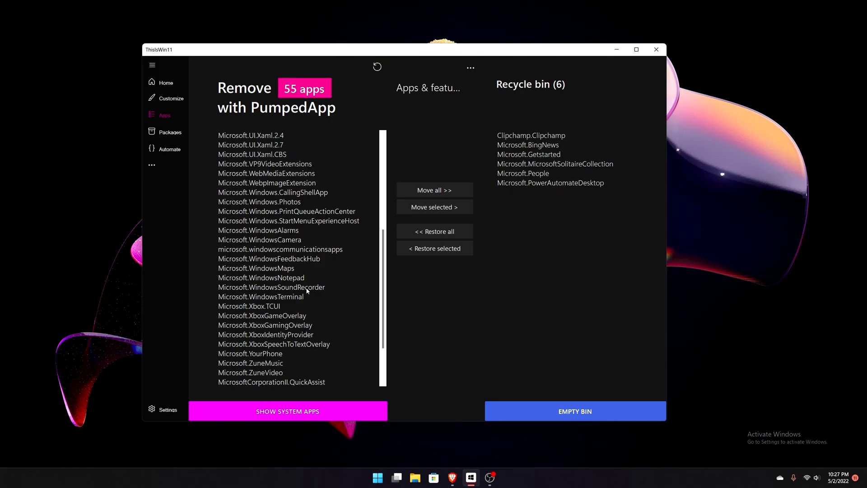
left_click(281, 269)
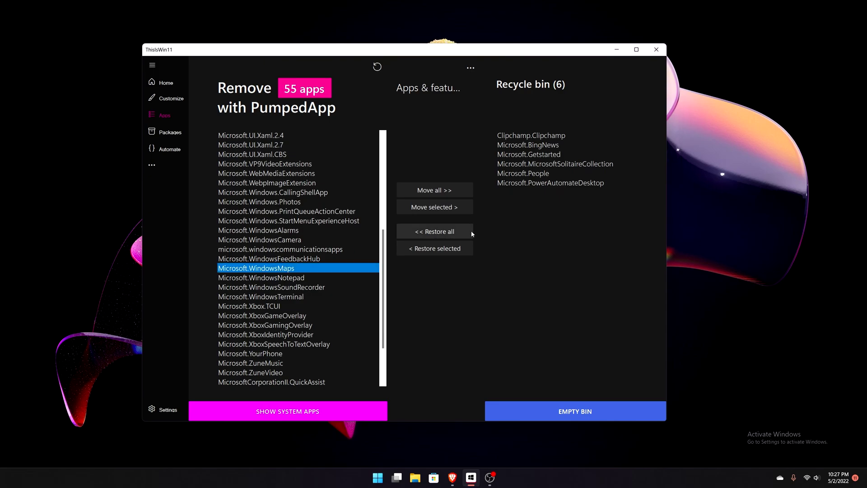
key("super")
type("maps")
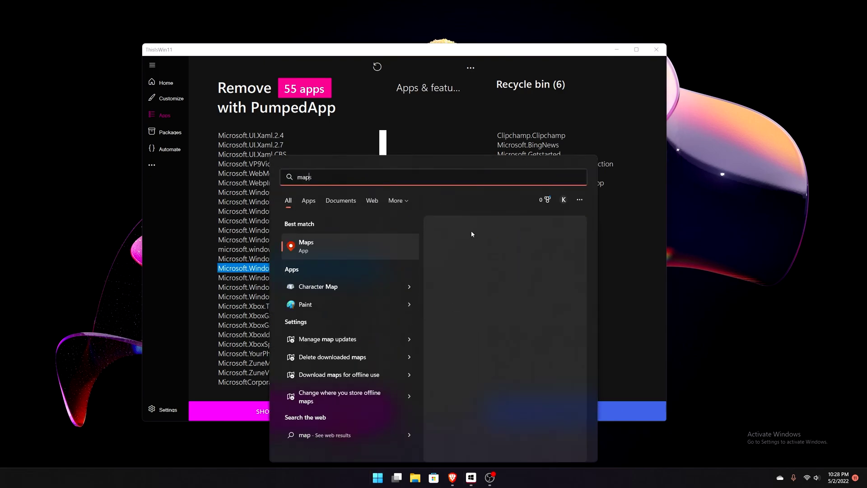
Replace the Windows search term with clip to look for Clipchamp, and close the search.
key("BackSpace")
key("BackSpace")
key("BackSpace")
key("BackSpace")
type("clip")
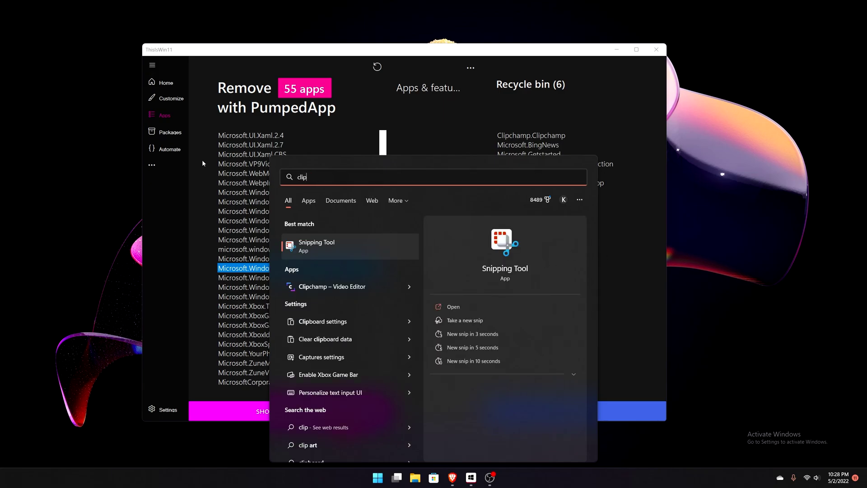
left_click(612, 286)
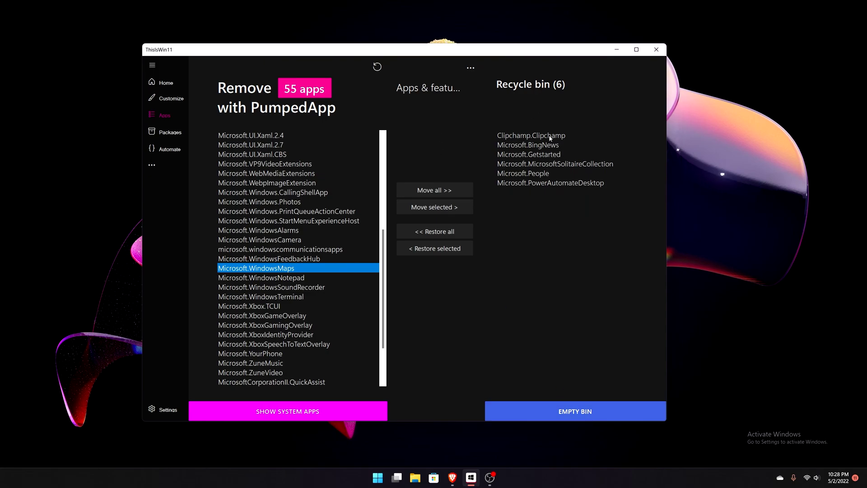
Request the uninstallation of all apps from PumpedApp's additional options and decline the confirmation.
left_click(471, 68)
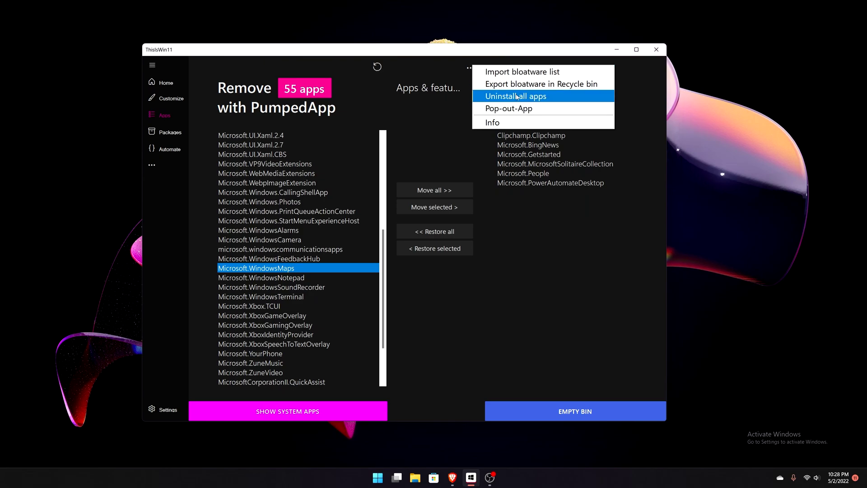
left_click(545, 247)
left_click(471, 69)
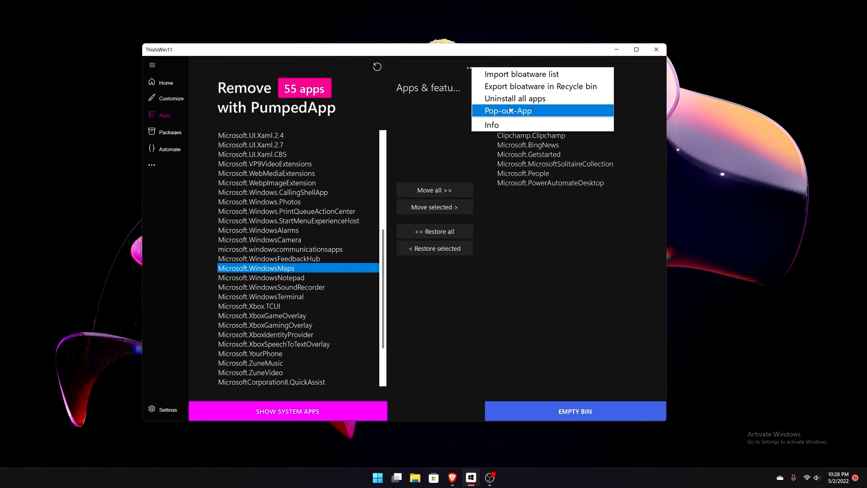
left_click(488, 97)
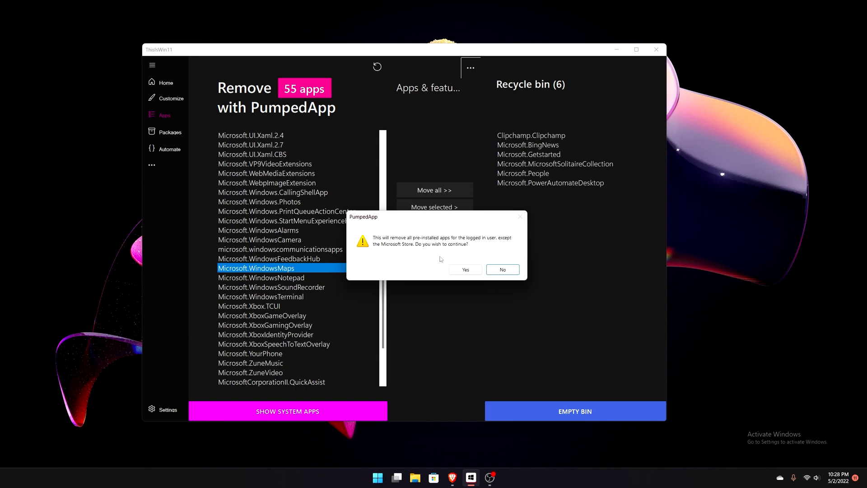
left_click(500, 270)
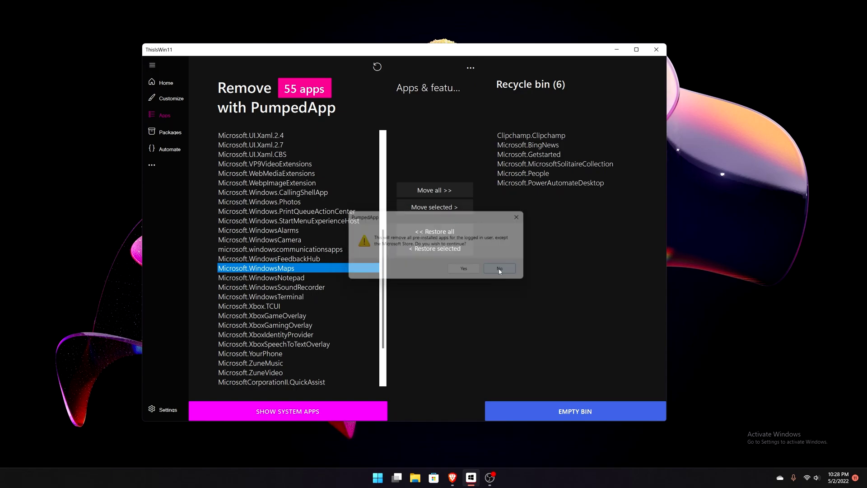
Empty PumpedApp's recycle bin and confirm deleting all the apps collected in it.
left_click(465, 68)
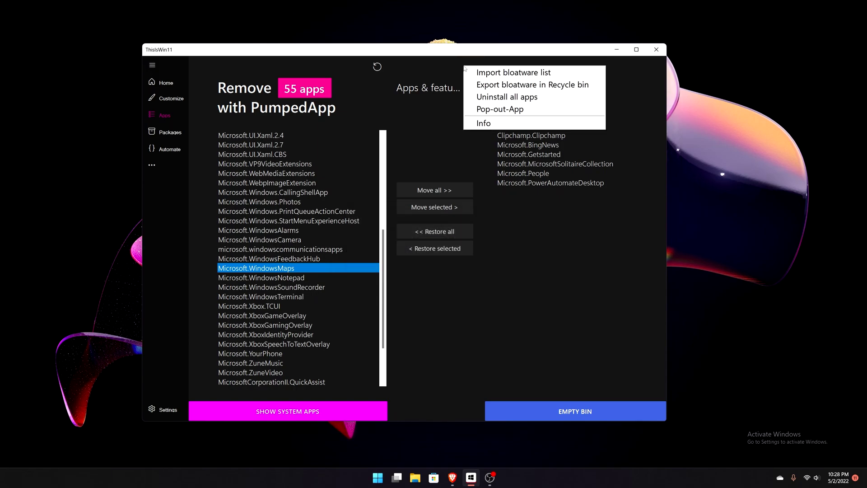
left_click(500, 84)
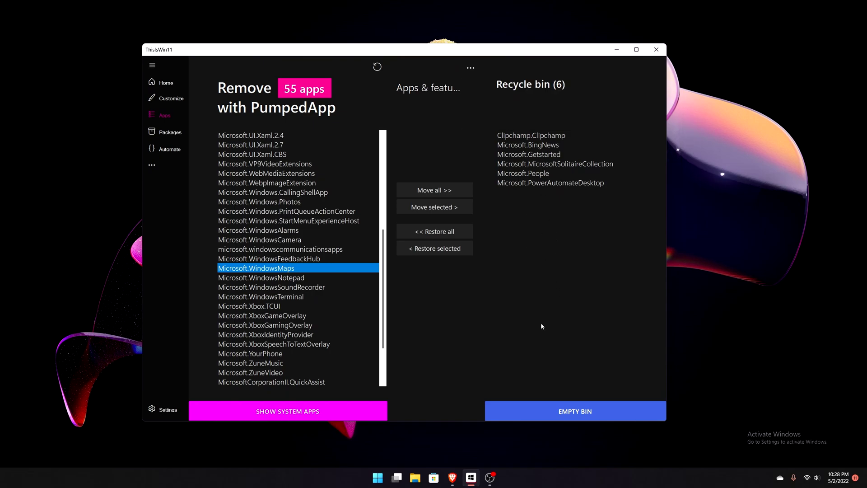
left_click(538, 410)
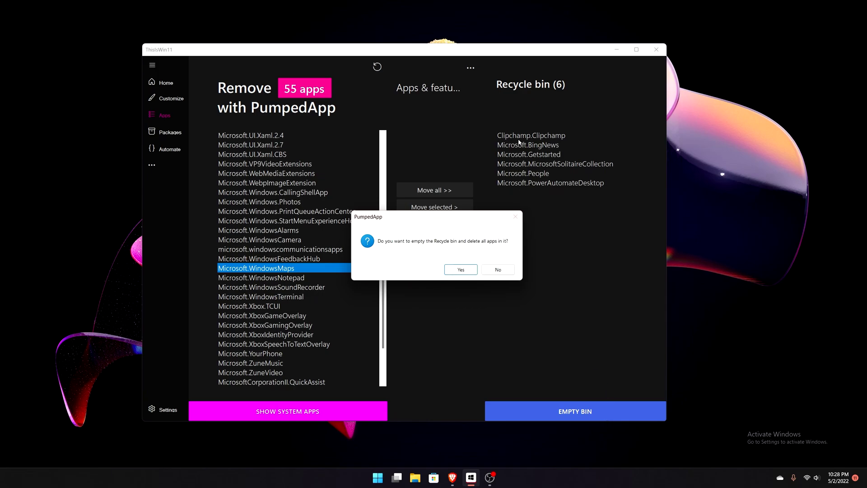
left_click(460, 271)
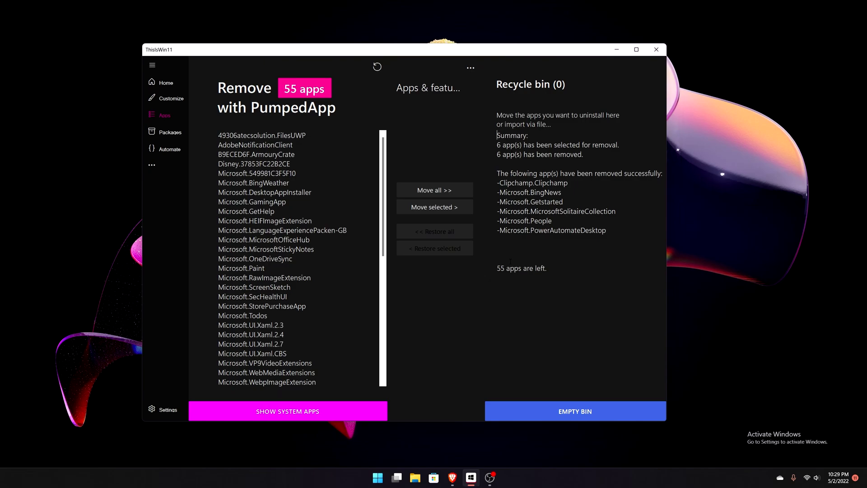
Search Windows for maps after the app removal, and clear the search term.
left_click(377, 478)
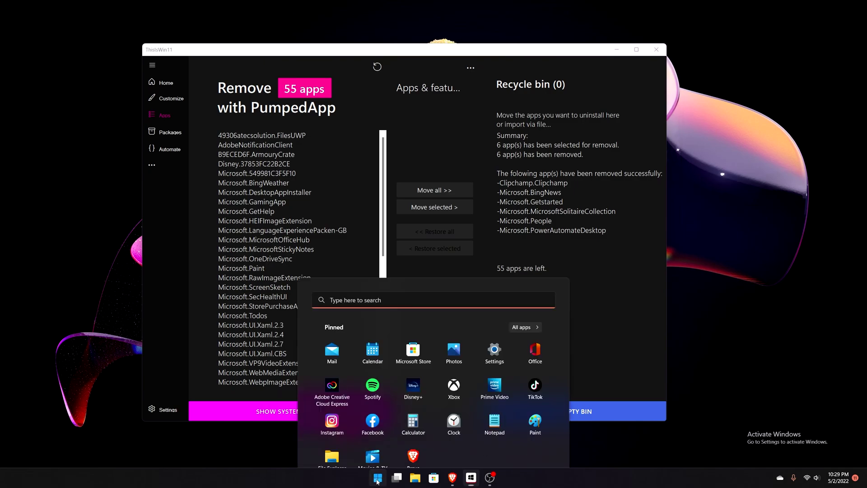
type("maps")
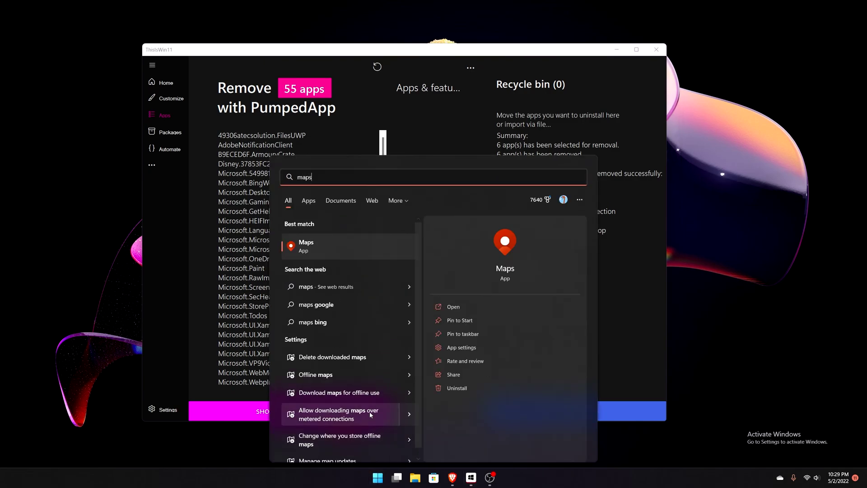
key("BackSpace")
key("BackSpace")
key("BackSpace")
key("BackSpace")
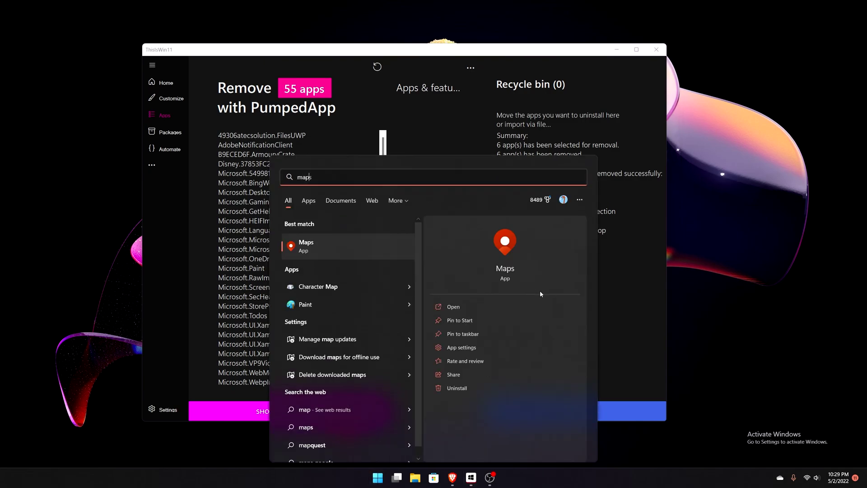
Search Windows for clip to check whether Clipchamp is still installed, and close the search.
type("clu")
key("BackSpace")
key("BackSpace")
type("l")
key("BackSpace")
type("lip")
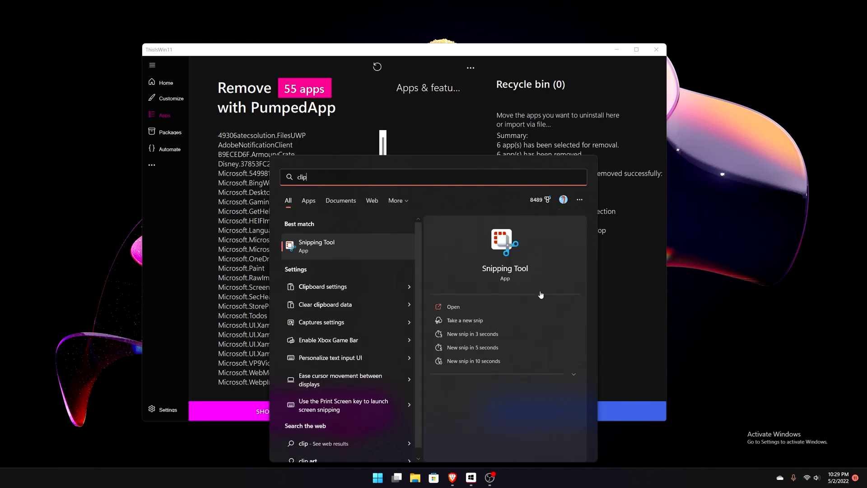
key("BackSpace")
key("BackSpace")
key("BackSpace")
key("BackSpace")
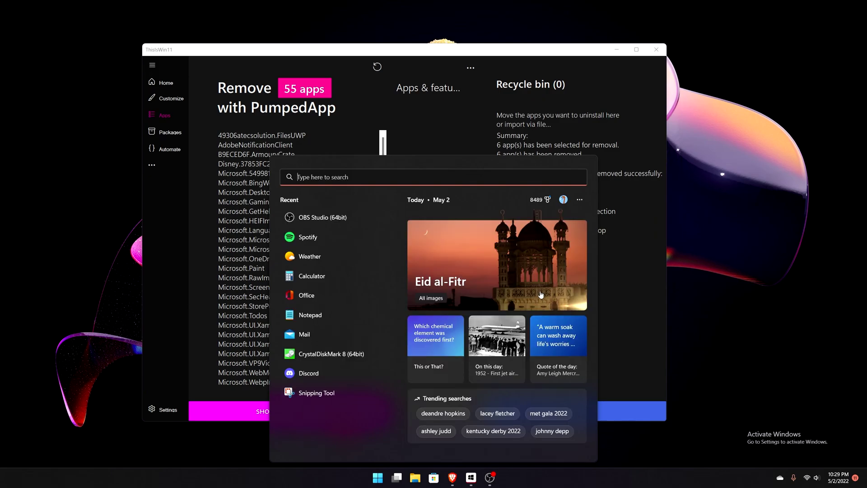
left_click(598, 304)
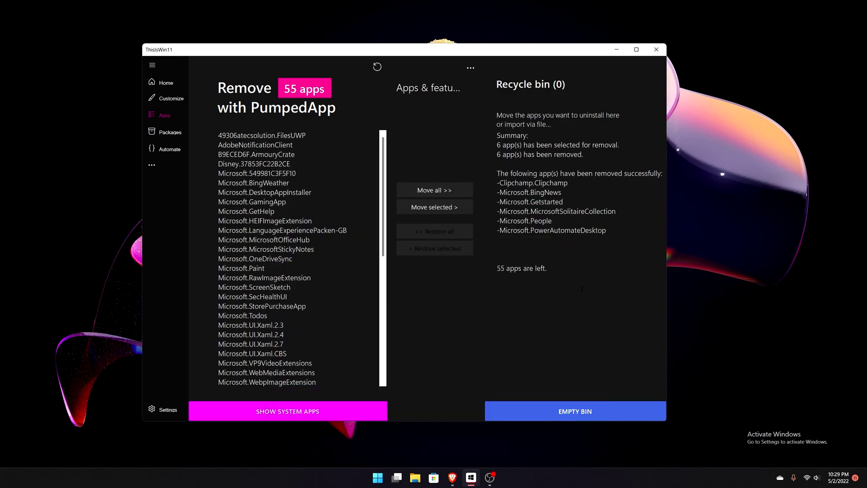
Search Windows for people to check for the People app, and close the search.
key("super")
type("peopl;")
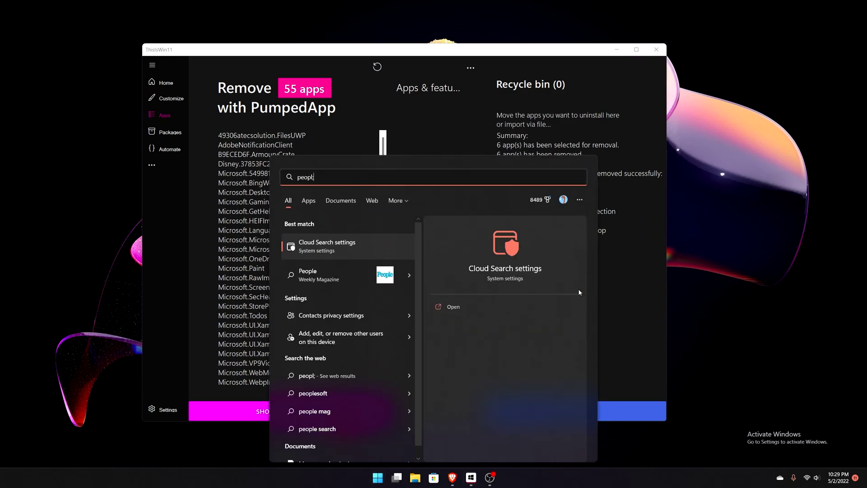
key("BackSpace")
type("e")
key("Escape")
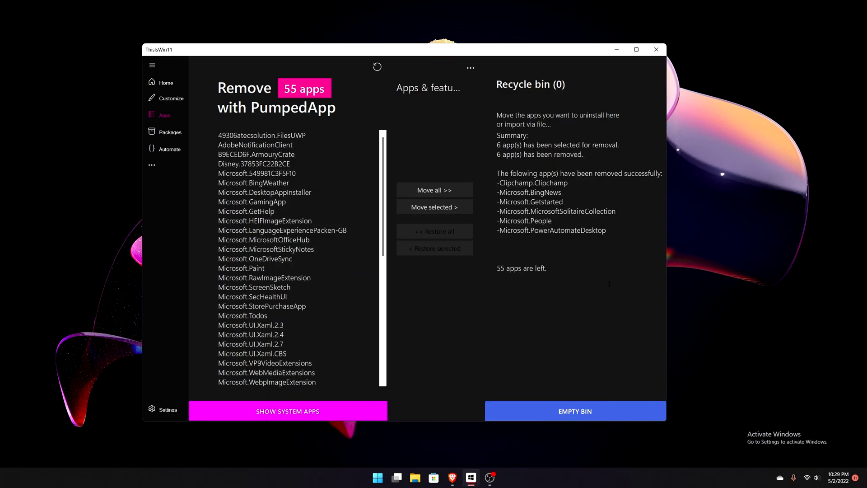
Search Windows for solit to check for the Solitaire app, and clear the search term.
key("super")
type("soli")
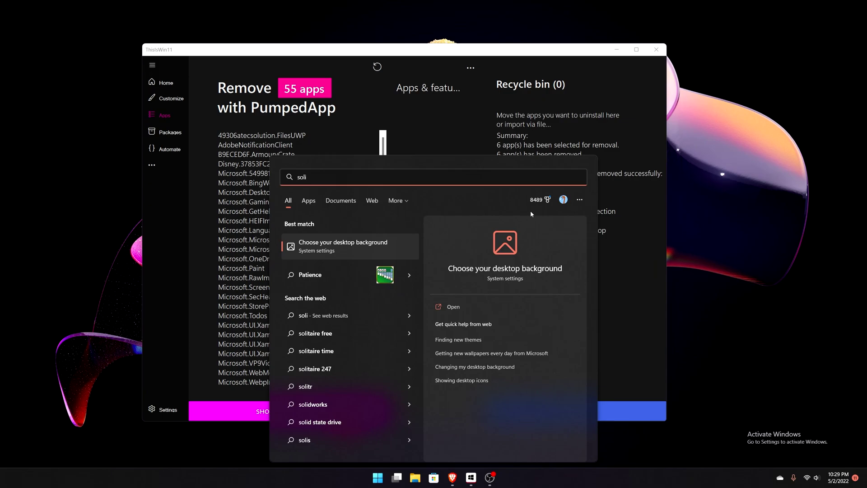
type("t")
key("BackSpace")
key("BackSpace")
key("BackSpace")
key("BackSpace")
key("BackSpace")
Find the Maps app through Windows search, launch it and close its window.
type("maps")
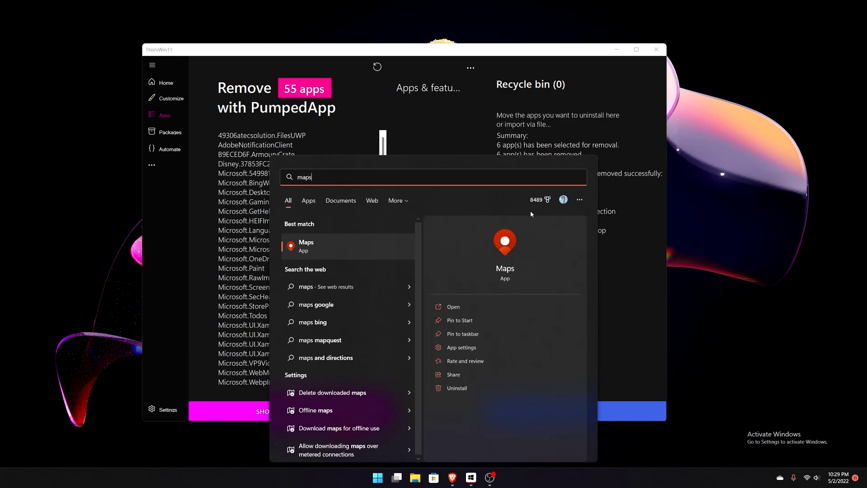
left_click(465, 310)
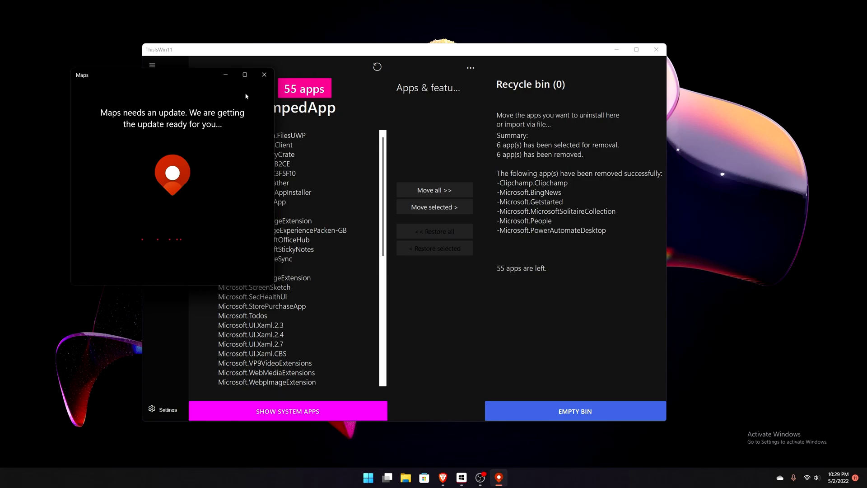
left_click(264, 75)
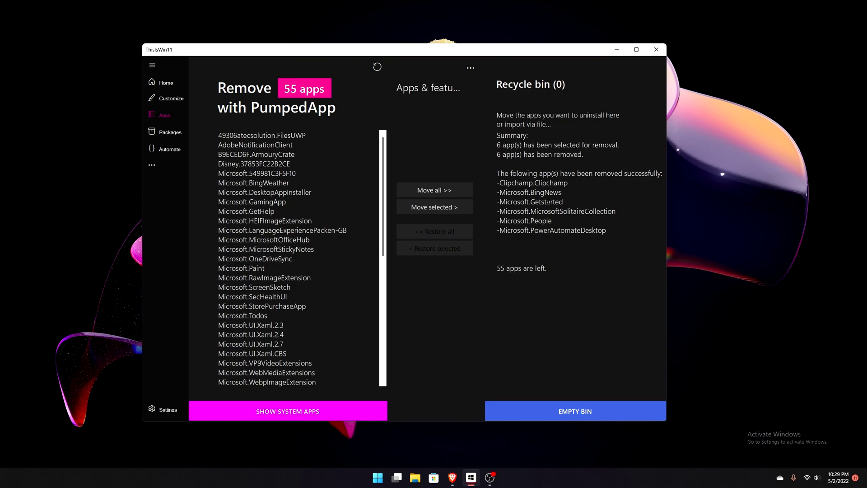
On the package installation page, select VLC MediaPlayer under Essentials and PowerToys under Best apps for Windows 11.
left_click(170, 132)
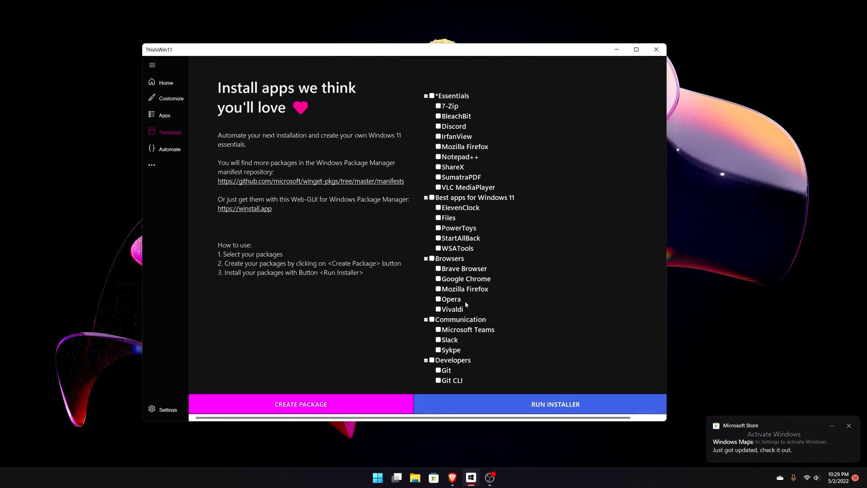
left_click(849, 425)
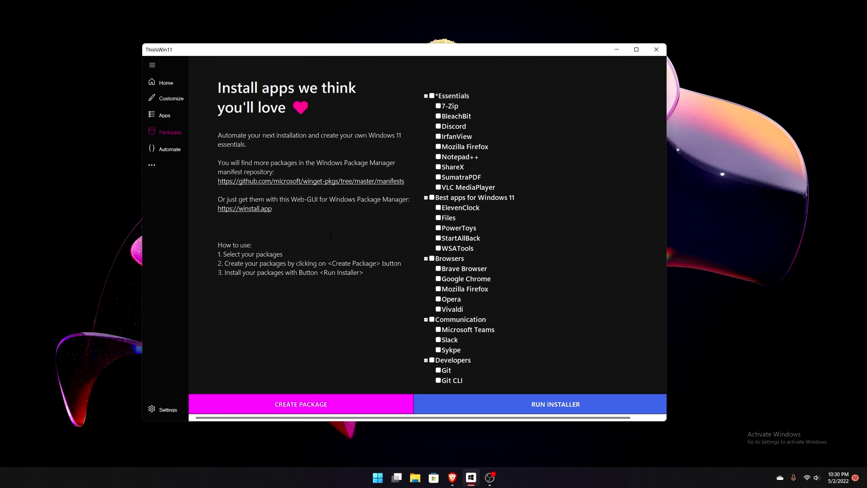
mouse_move(438, 222)
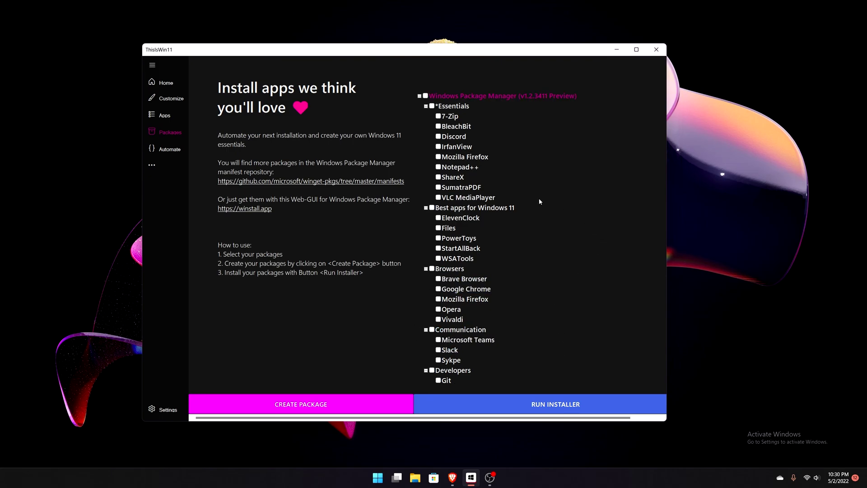
left_click(438, 198)
left_click(437, 239)
Select WinRar under File Archivers, Tweeten under Social Media and PowerToys under System for installation.
scroll(502, 284, "down", 3)
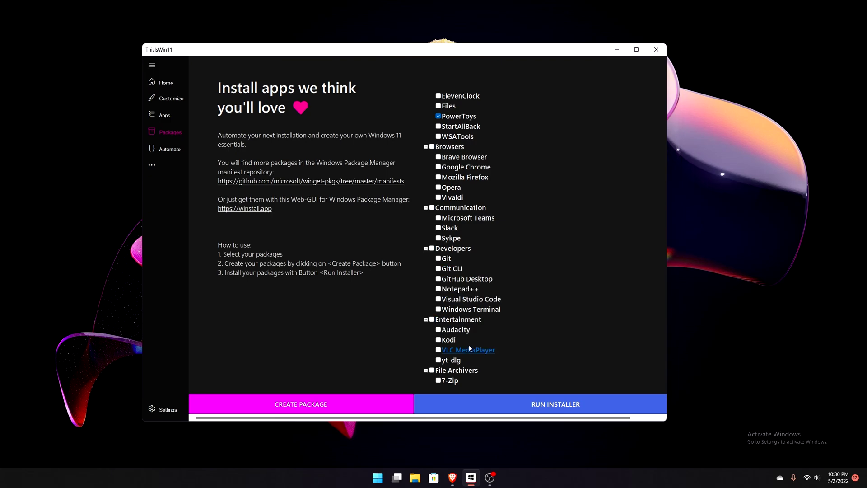
scroll(461, 263, "down", 3)
scroll(464, 339, "down", 1)
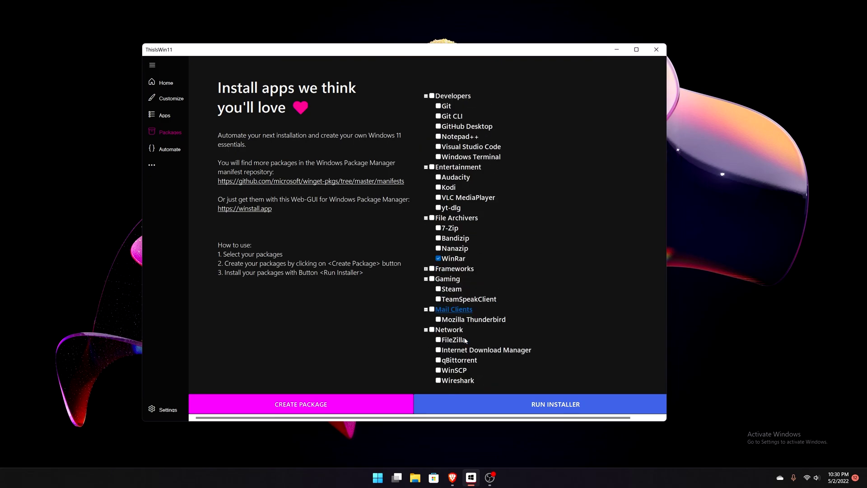
scroll(477, 356, "down", 2)
scroll(477, 352, "down", 3)
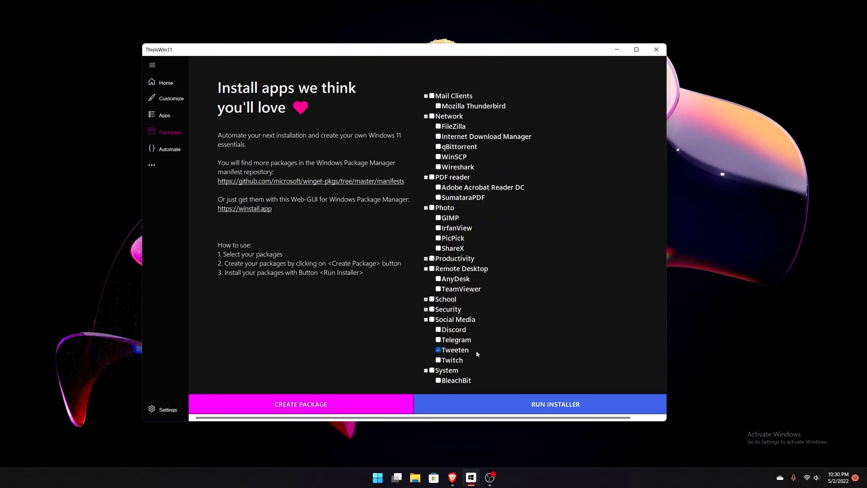
scroll(475, 349, "down", 2)
left_click(474, 349)
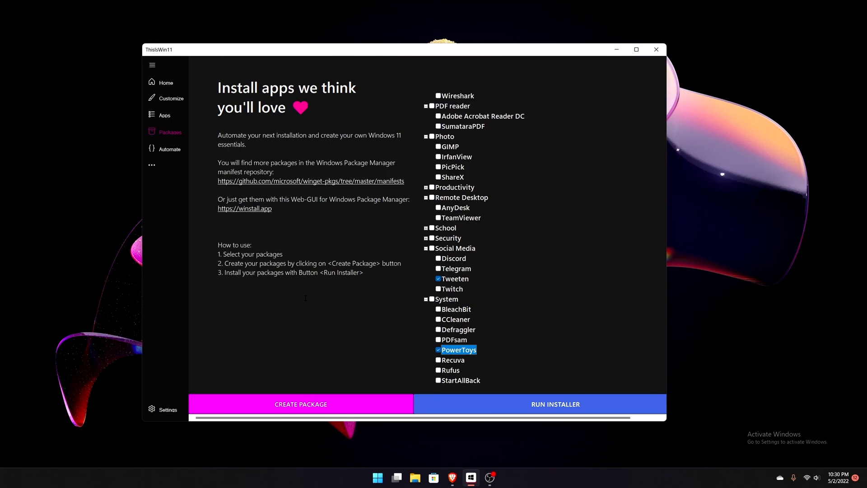
Create the package from the selected apps and highlight the full generated winget install command text.
left_click(315, 397)
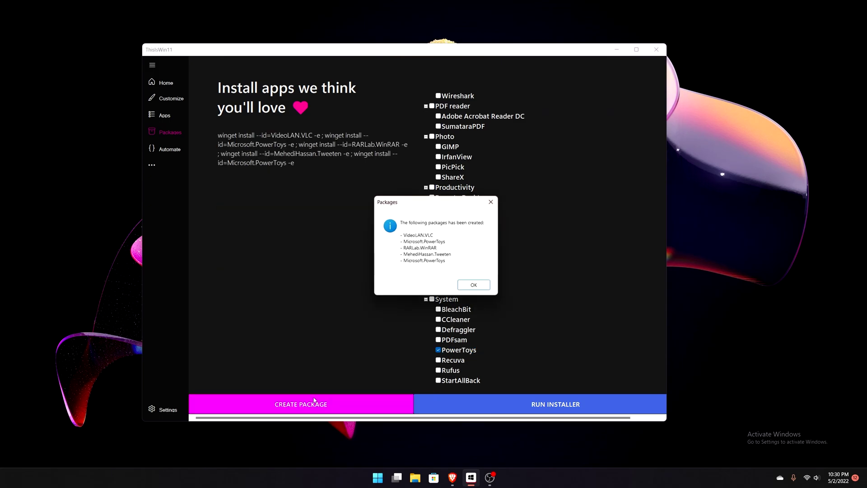
left_click(475, 285)
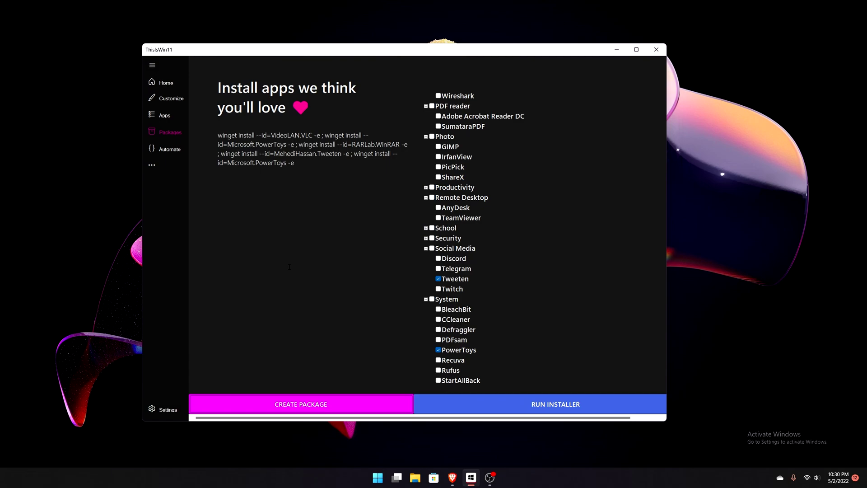
left_click_drag(298, 167, 220, 127)
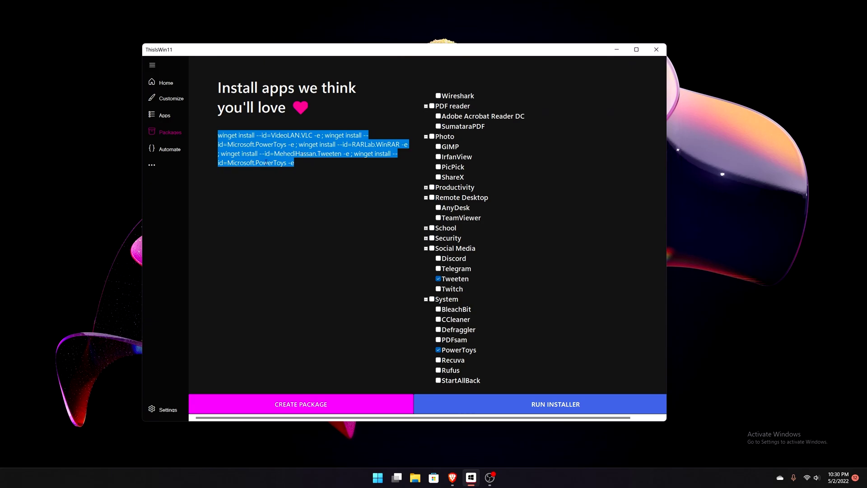
Run the installer for the created app package, bring up the additional window it opens and close that window.
left_click(309, 171)
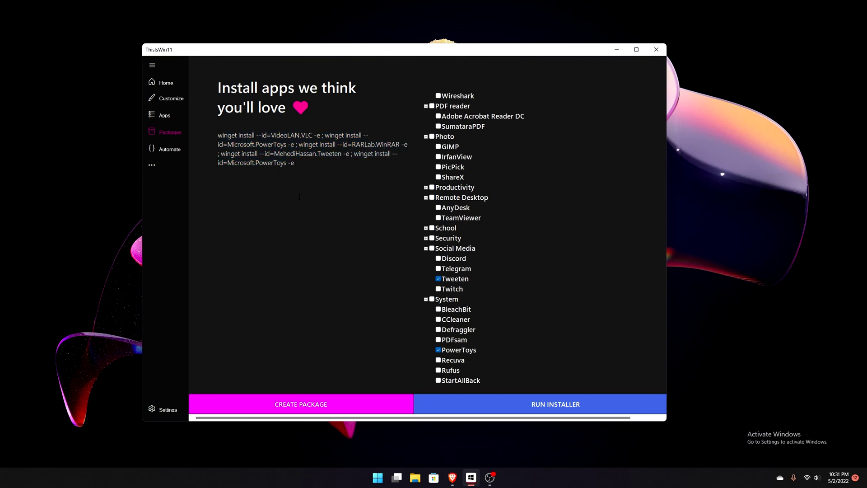
left_click(537, 406)
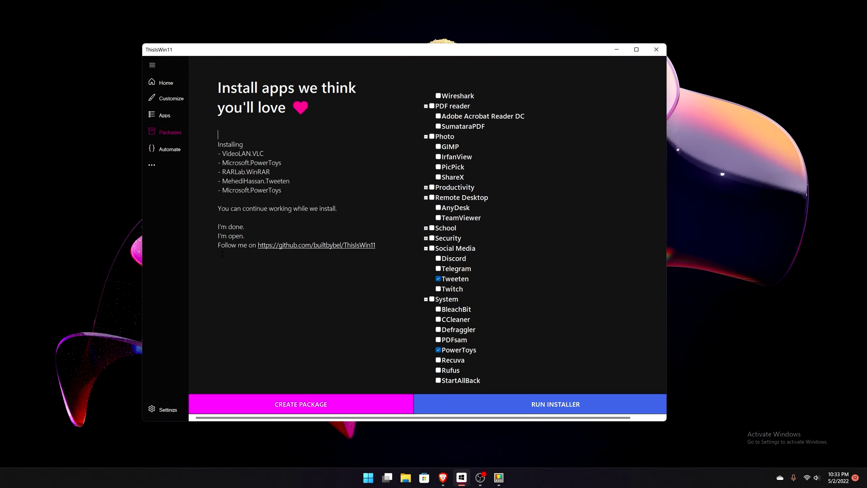
left_click(368, 477)
left_click(498, 478)
left_click(656, 92)
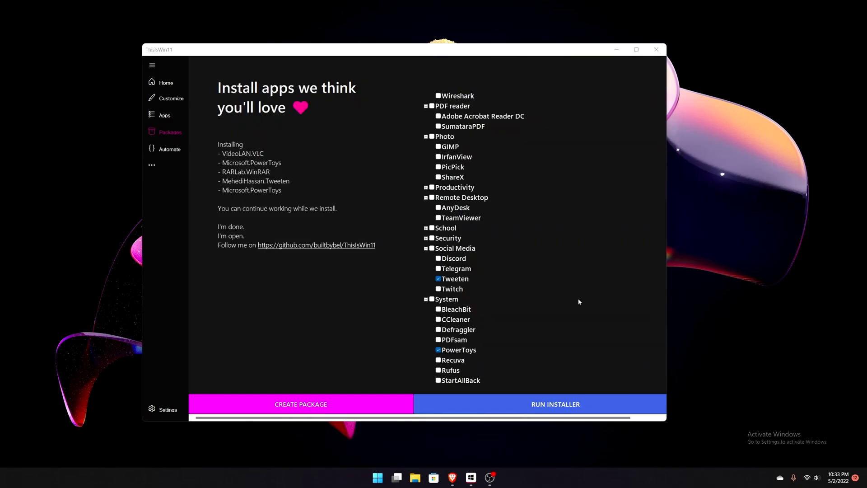
Find the Tweeten app through Windows search, launch it and close its window.
key("super")
type("tweeten")
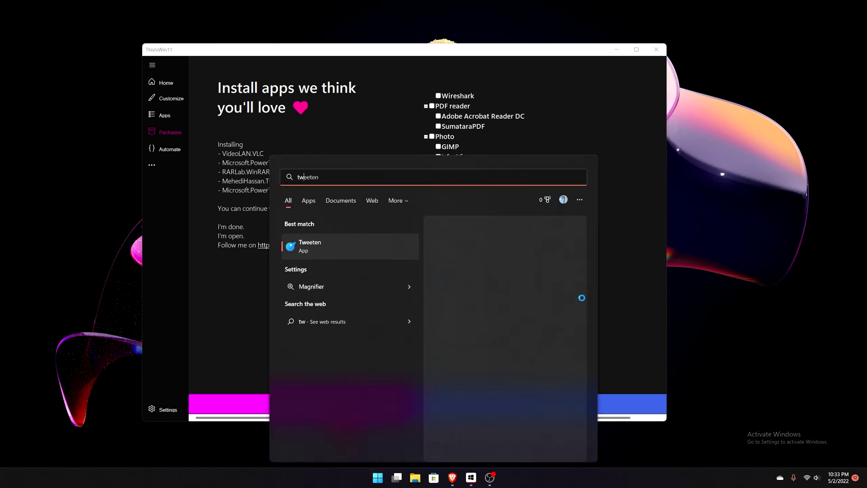
key("Return")
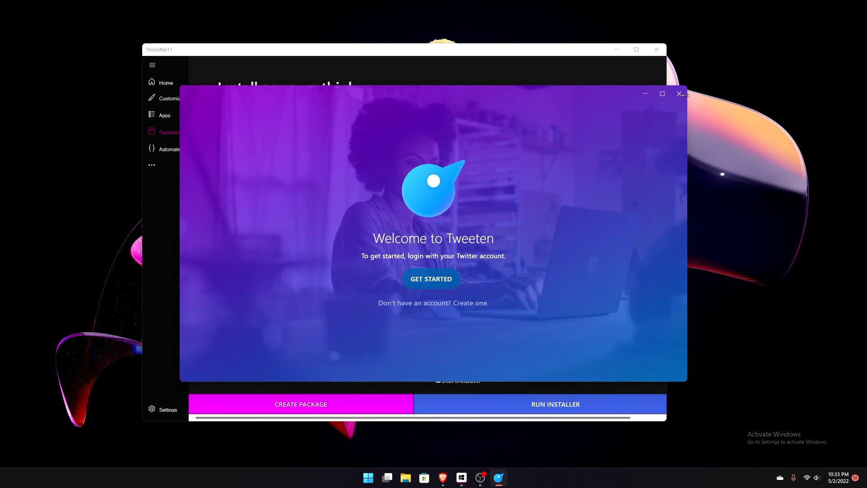
left_click(678, 94)
Switch to Microsoft Store, open the Tweeten page from the recent search "tweeten" and install the app.
left_click(433, 477)
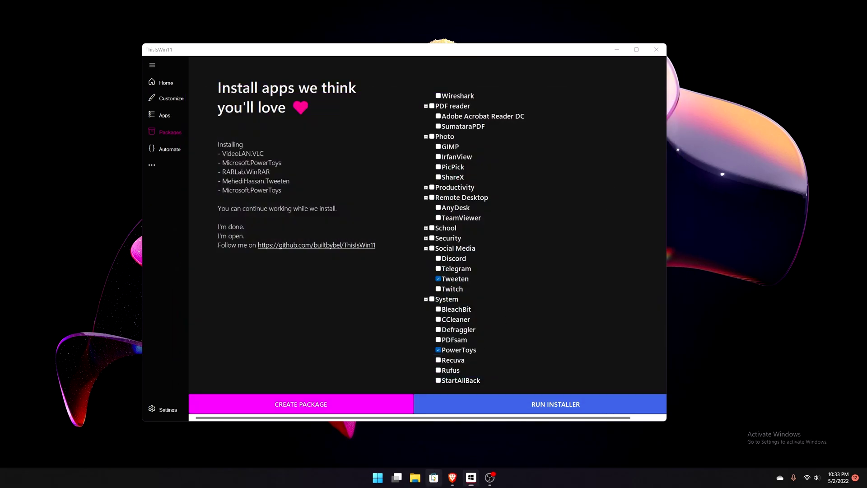
left_click(250, 24)
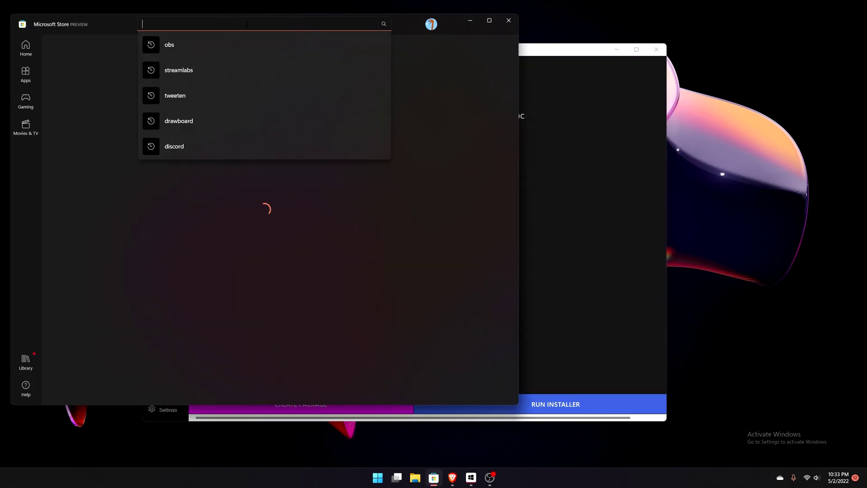
left_click(201, 94)
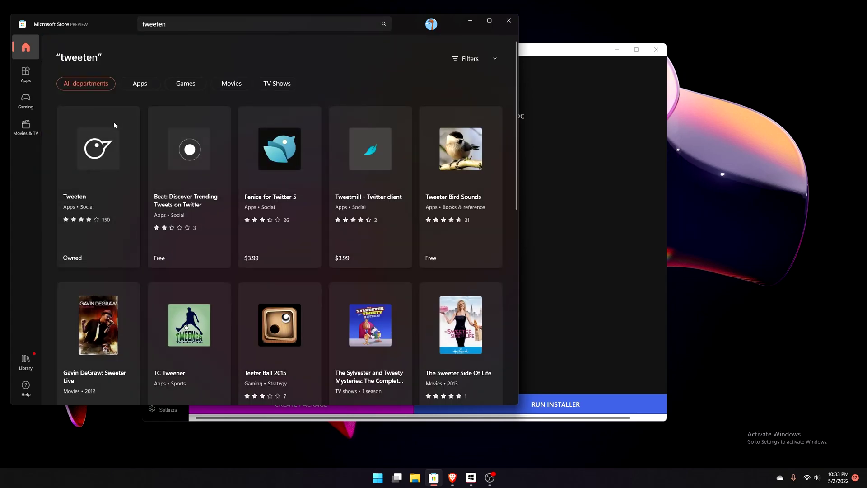
left_click(118, 188)
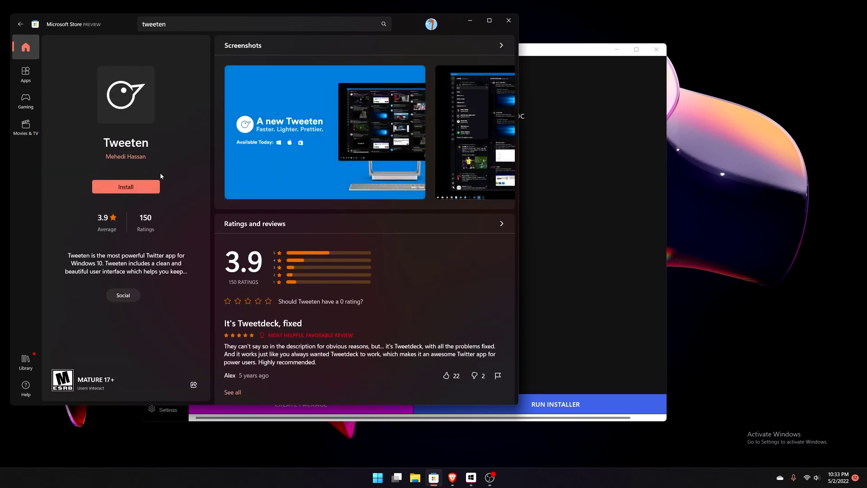
left_click(147, 187)
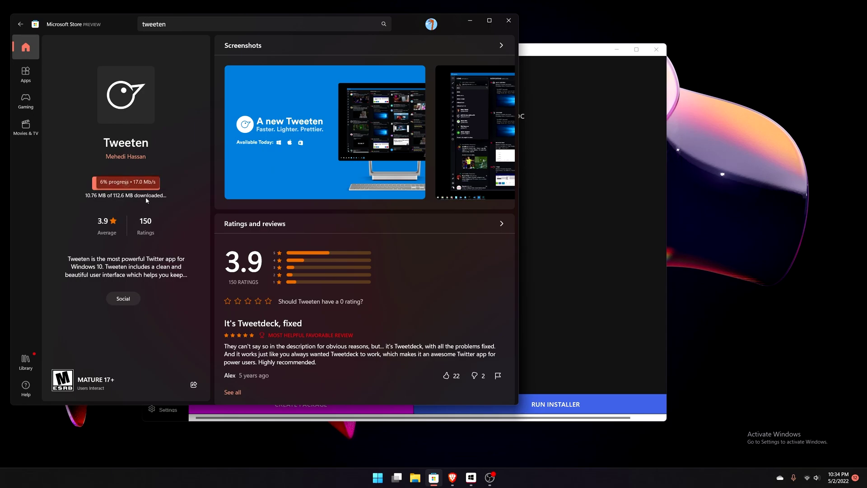
Return to the ThisIsWin11 package list and select Files under Best apps for Windows 11.
left_click(541, 212)
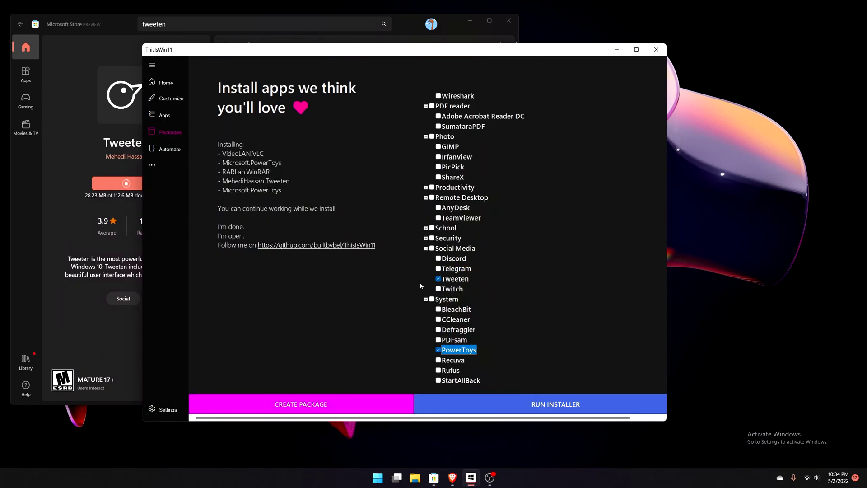
scroll(461, 276, "up", 10)
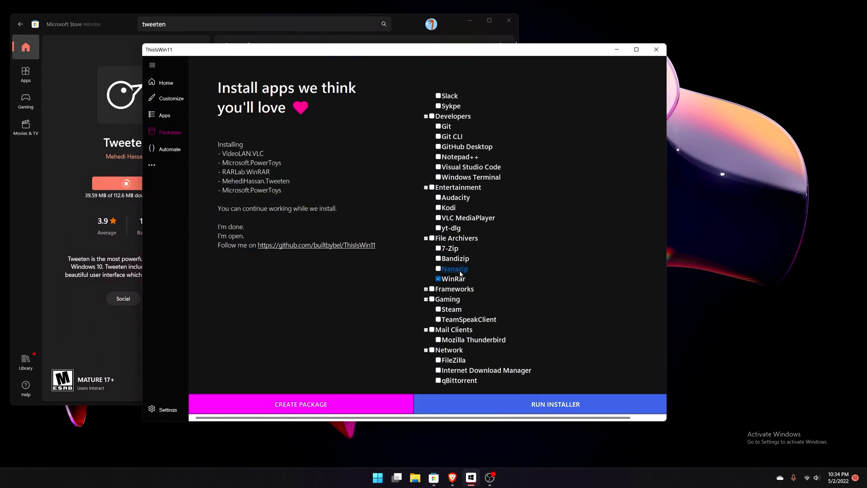
scroll(460, 273, "up", 6)
scroll(461, 176, "up", 3)
mouse_move(440, 230)
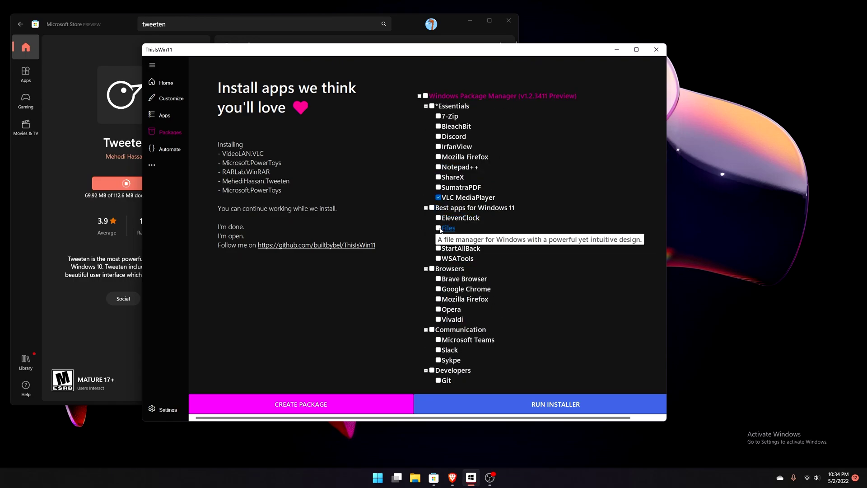
left_click(439, 228)
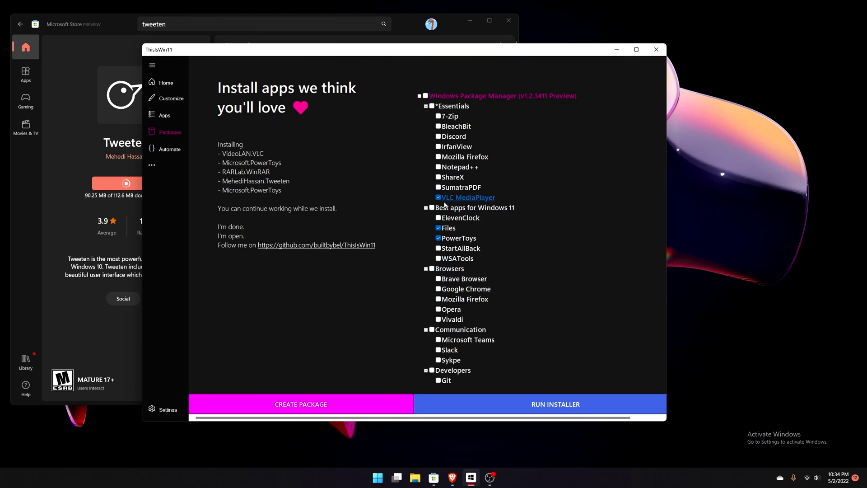
mouse_move(453, 231)
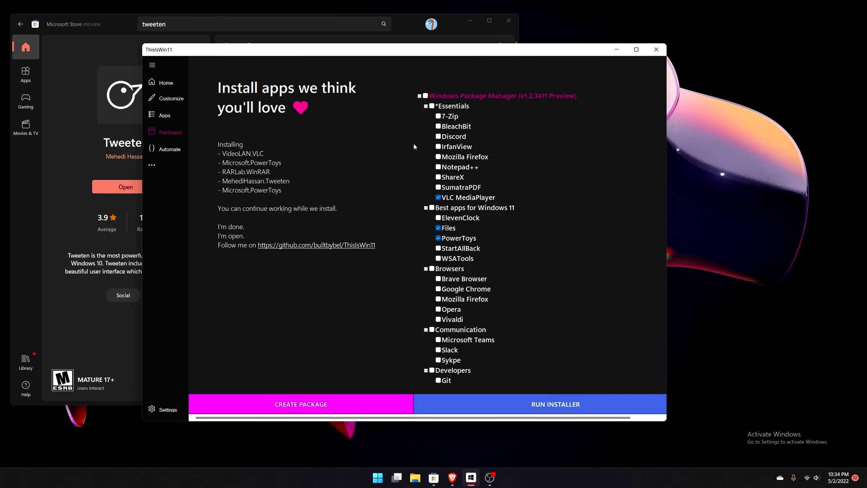
Deselect WinRar, Tweeten, VLC MediaPlayer and both PowerToys entries in the package list, keeping only Files selected.
left_click(426, 96)
left_click(426, 96)
scroll(452, 271, "down", 10)
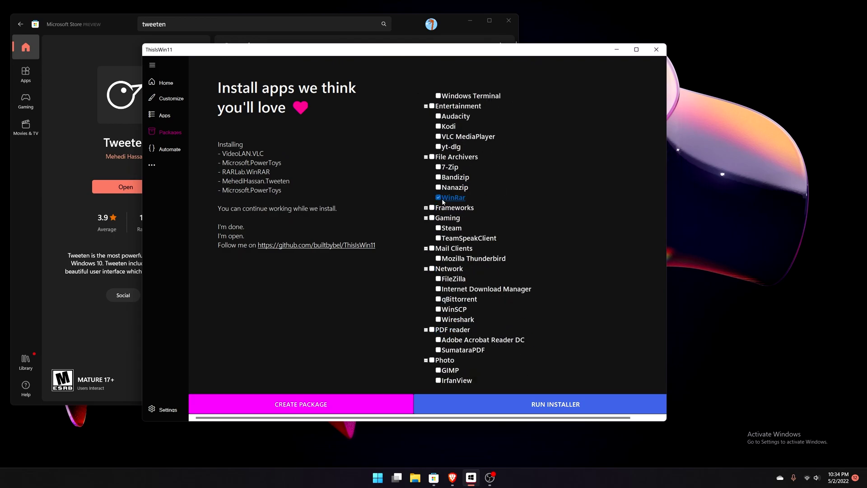
scroll(435, 270, "down", 5)
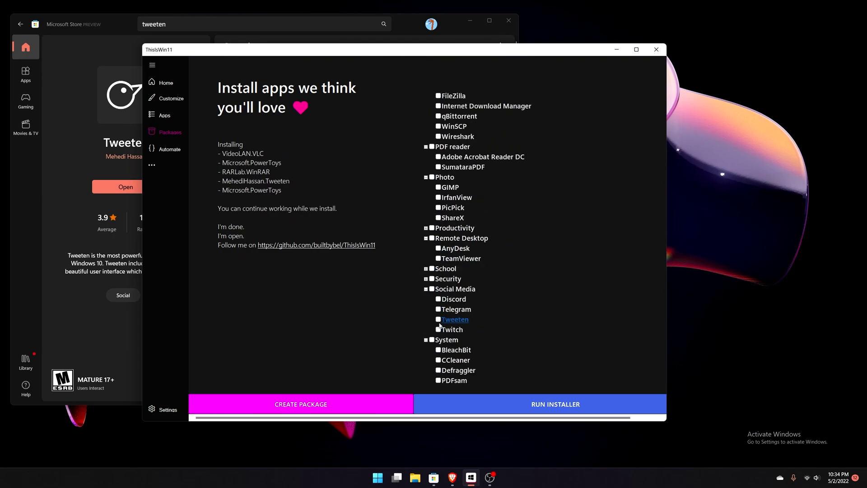
scroll(436, 337, "down", 2)
scroll(523, 337, "up", 5)
scroll(515, 329, "up", 10)
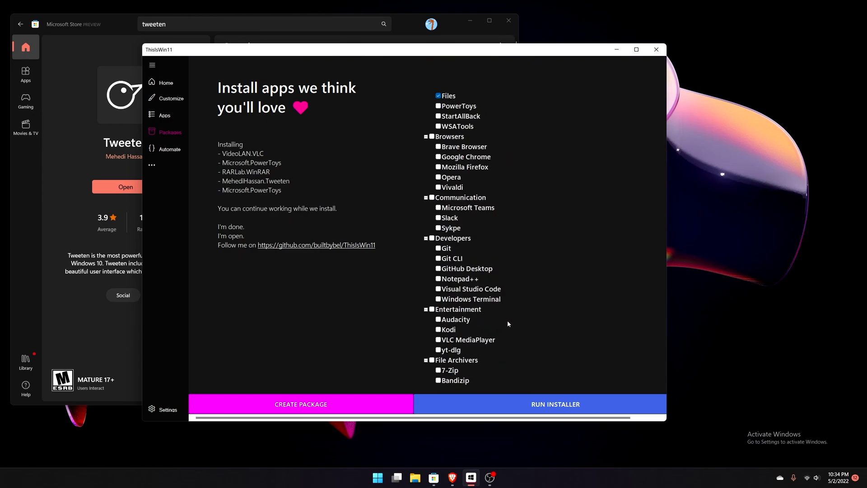
left_click(445, 199)
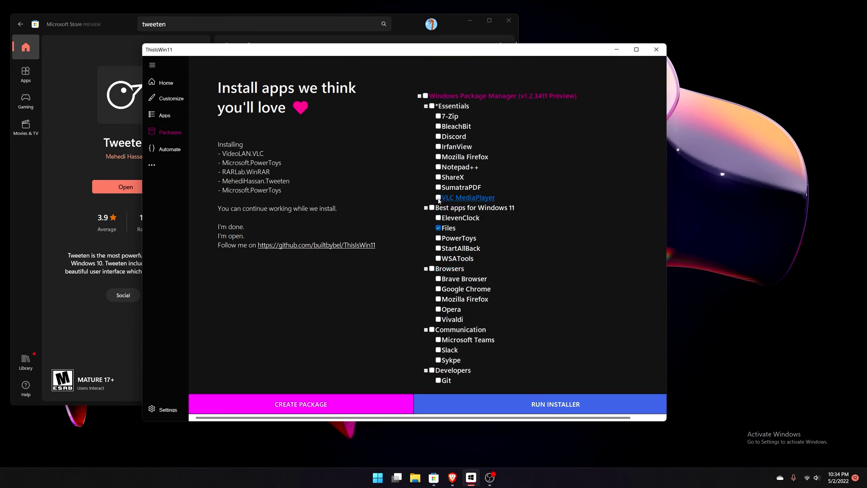
Run the installer for Files, launch the app from its install notification and close its window.
left_click(529, 408)
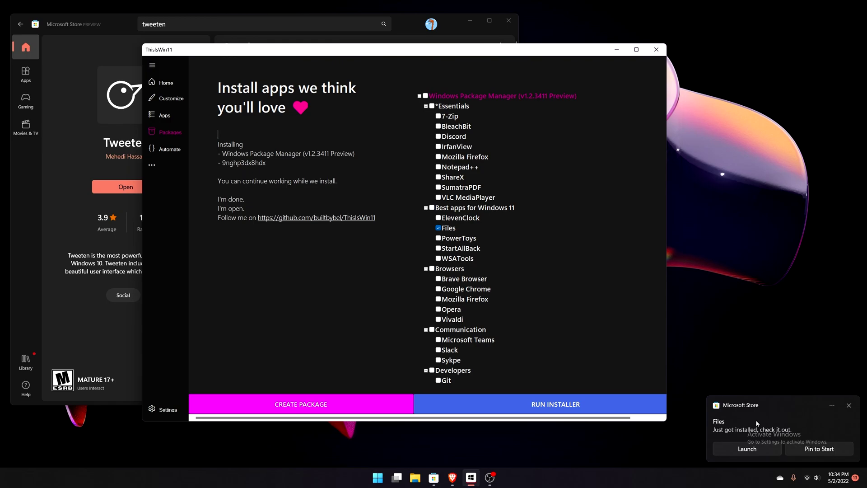
left_click(742, 450)
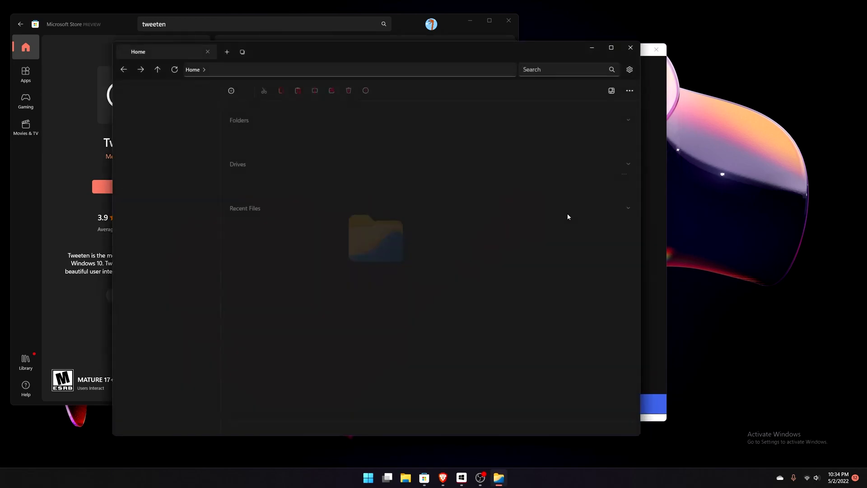
left_click(630, 47)
Search Windows for "file" to look up the Files app and dismiss the search.
key("super")
type("file")
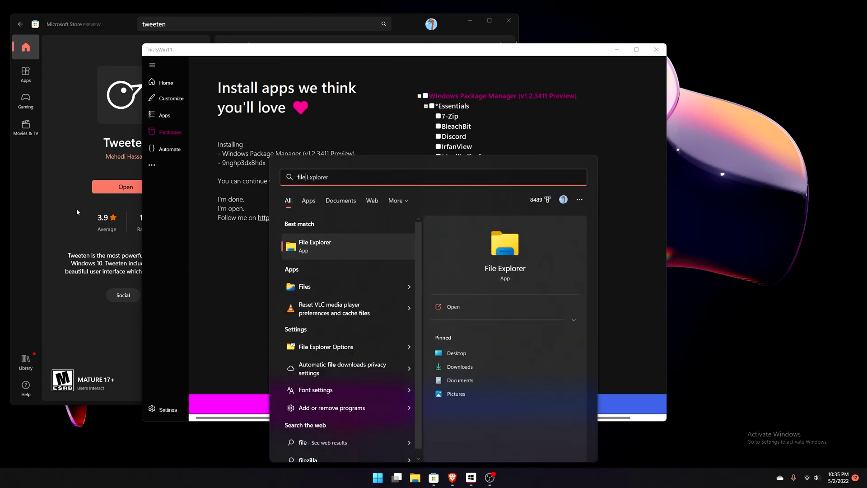
left_click(242, 64)
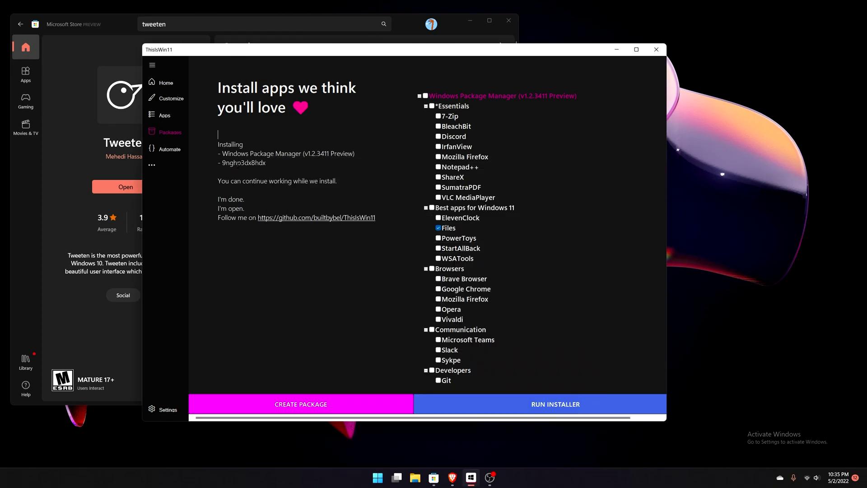
Open the Automate page, browse the Privacy, Edge and Storage script categories and return to the Apps category.
left_click(168, 149)
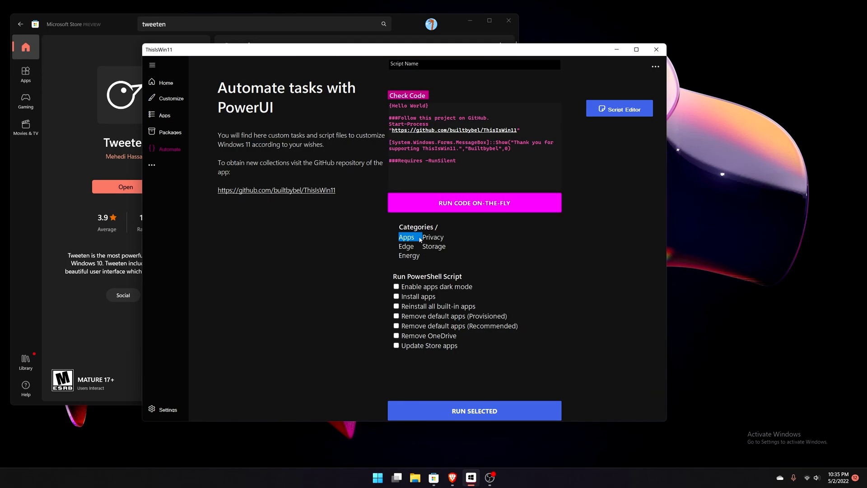
left_click(433, 237)
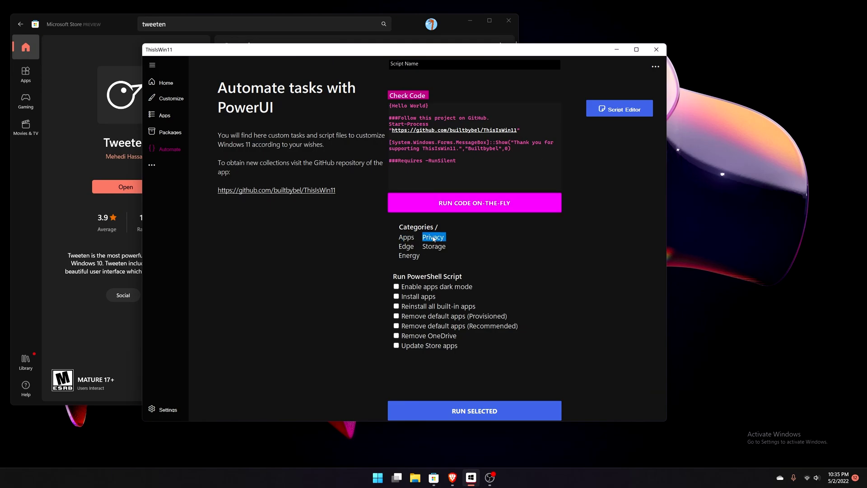
left_click(407, 246)
left_click(437, 246)
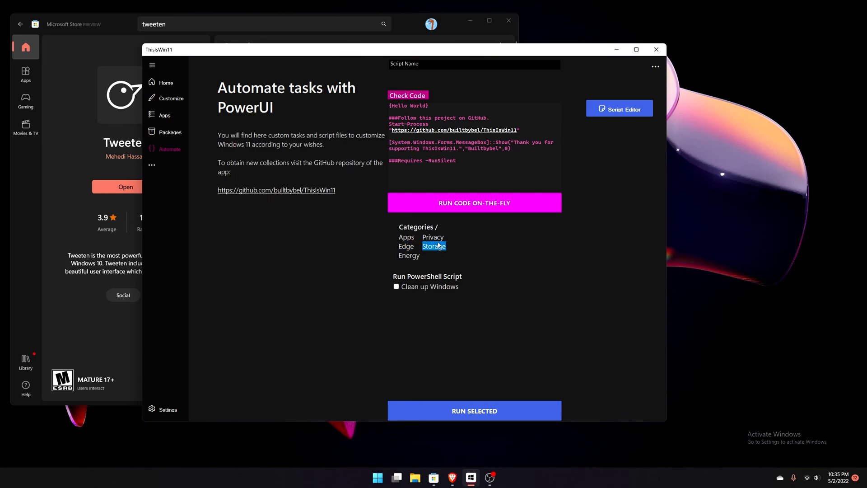
left_click(414, 236)
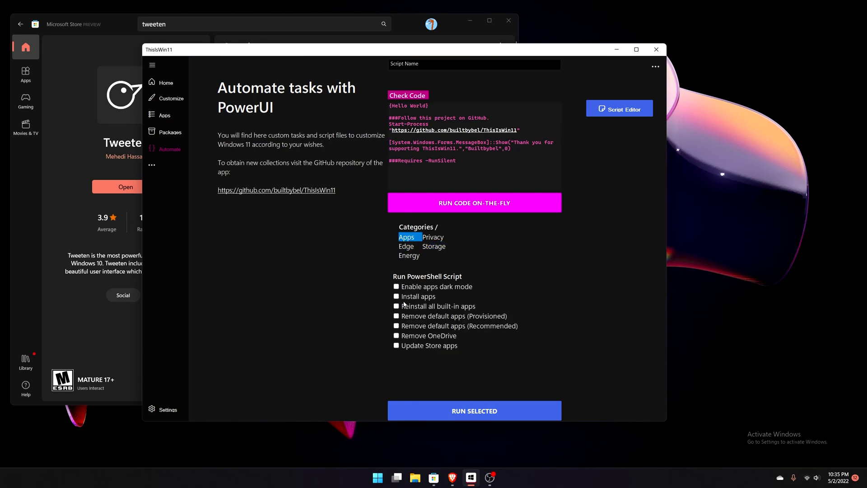
Try selecting the Install apps and Remove default apps (Recommended) scripts together, and clear both selections.
left_click(396, 325)
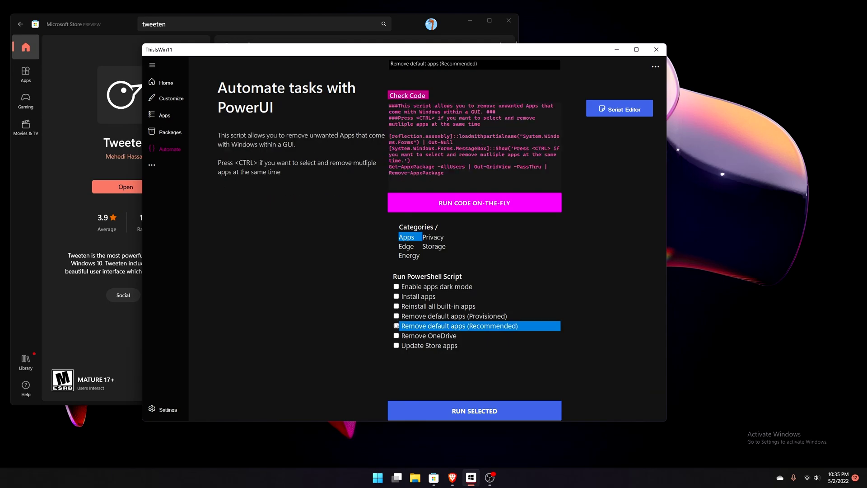
left_click(397, 298)
left_click(397, 325)
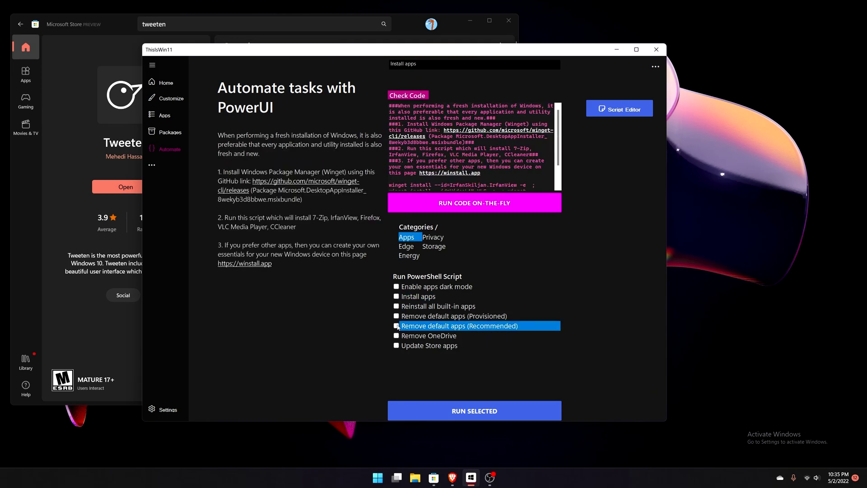
left_click(397, 297)
left_click(396, 297)
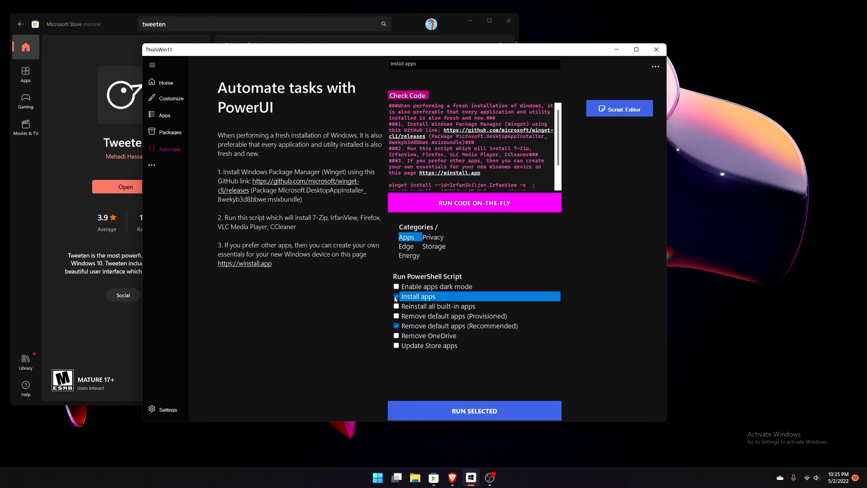
left_click(397, 326)
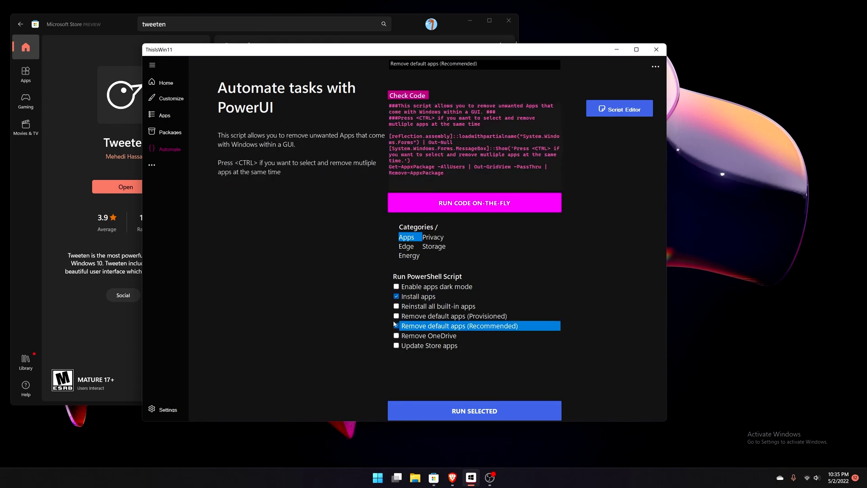
left_click(397, 297)
left_click(397, 297)
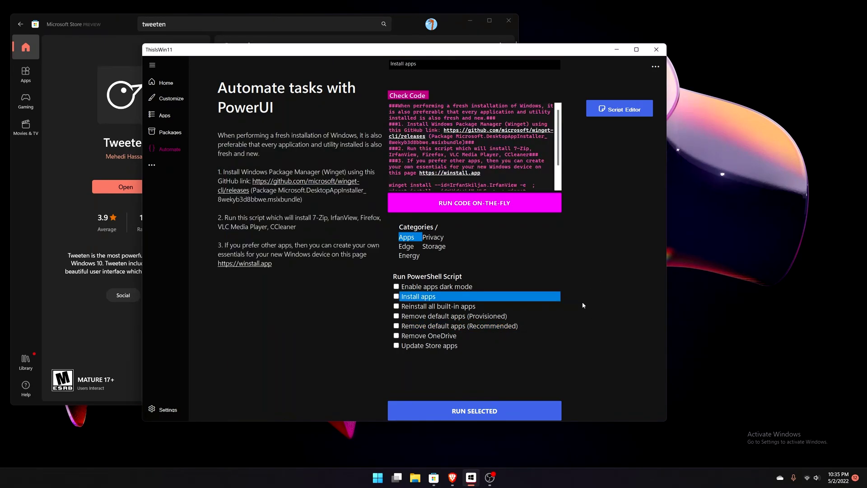
Select and run the Update Store apps script, and open the Microsoft Store library to check the app updates.
left_click(407, 350)
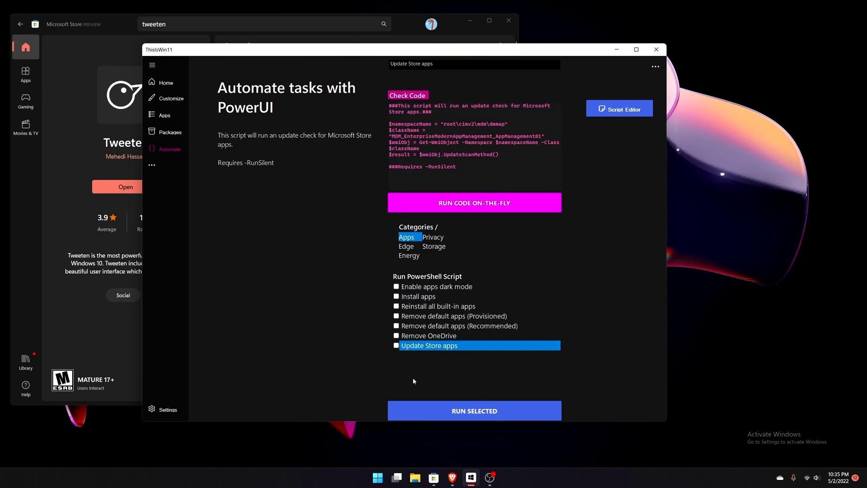
left_click(395, 346)
left_click(448, 410)
left_click(430, 269)
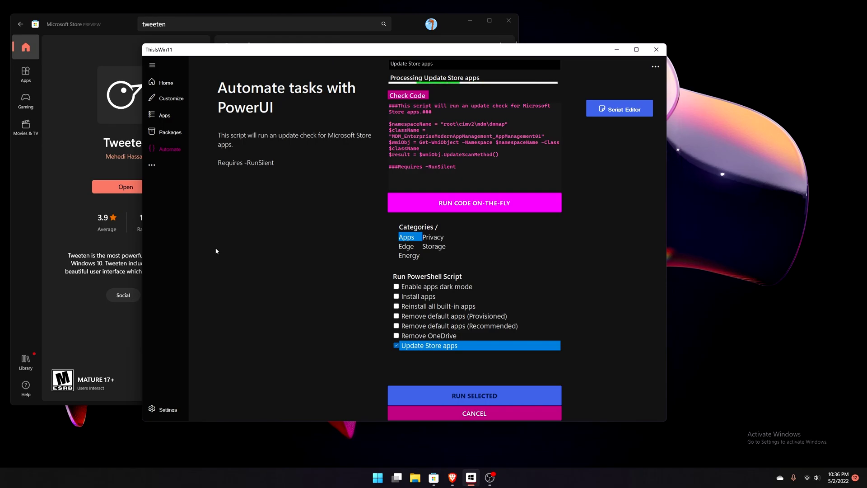
left_click(26, 359)
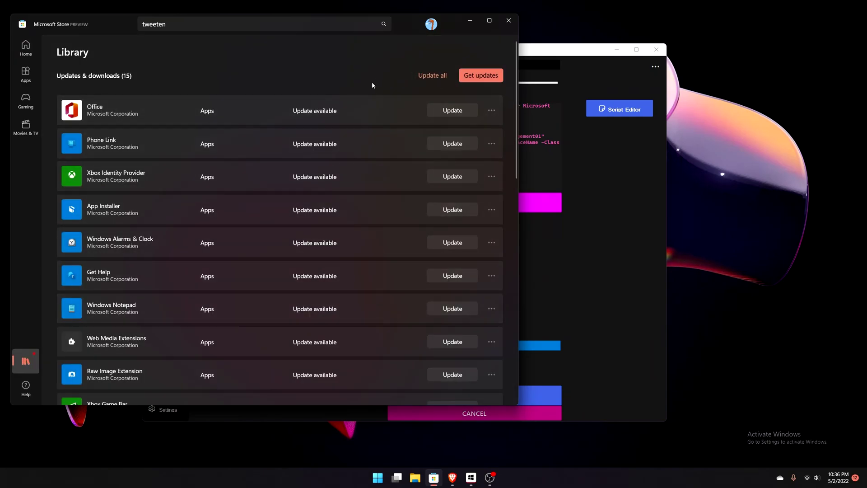
Switch back to ThisIsWin11, move its window clear of the Store list, dismiss the script completion message, and check the download progress in the Microsoft Store library.
left_click(616, 243)
left_click_drag(548, 51, 618, 139)
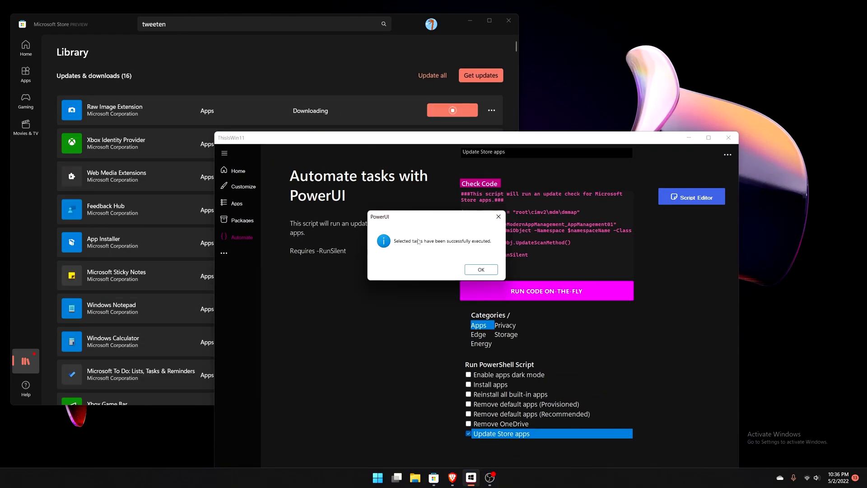
left_click(481, 269)
left_click(340, 71)
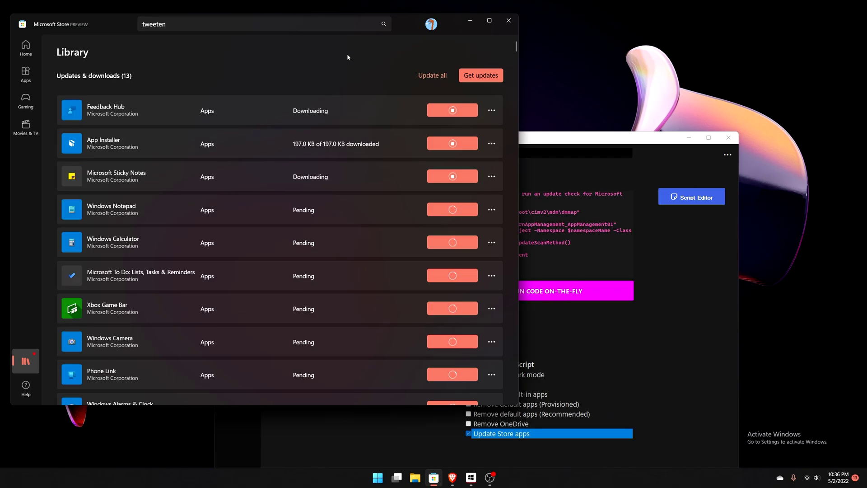
Return to ThisIsWin11, reposition its window, and open the Extensions page to view the available tweak plugins.
left_click(681, 320)
left_click_drag(596, 141, 556, 47)
left_click(184, 159)
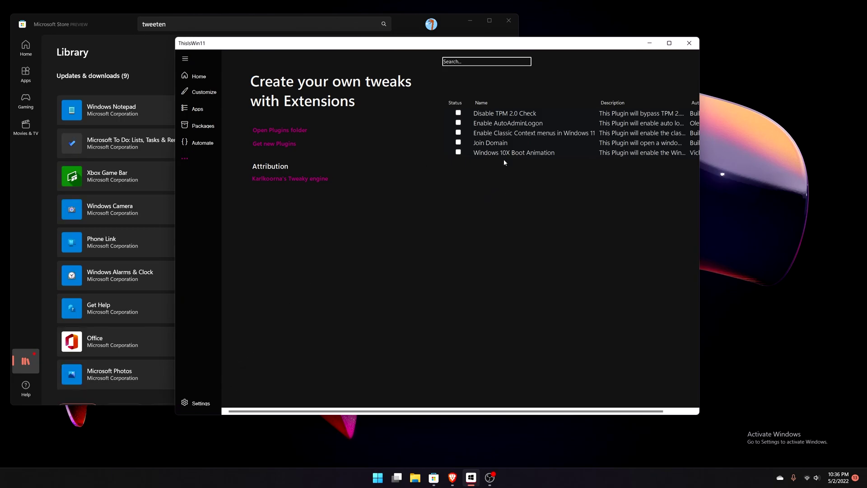
Open the ThisIsWin11 settings and check for app updates.
left_click(195, 402)
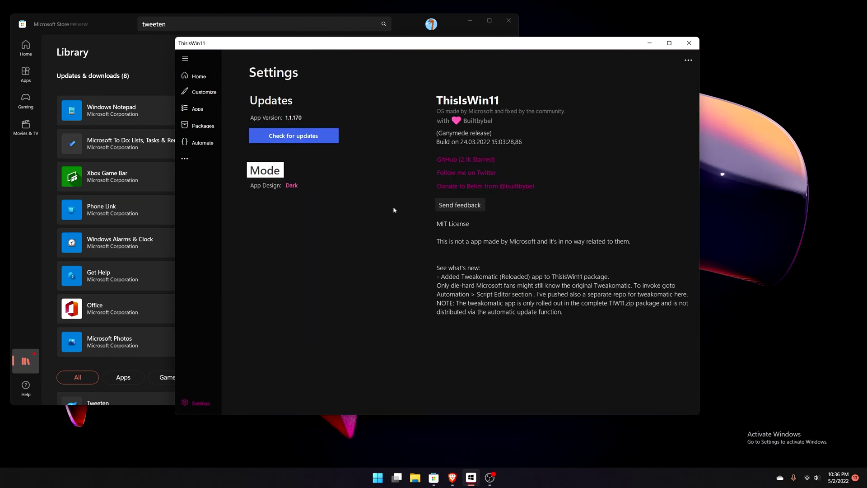
left_click(334, 139)
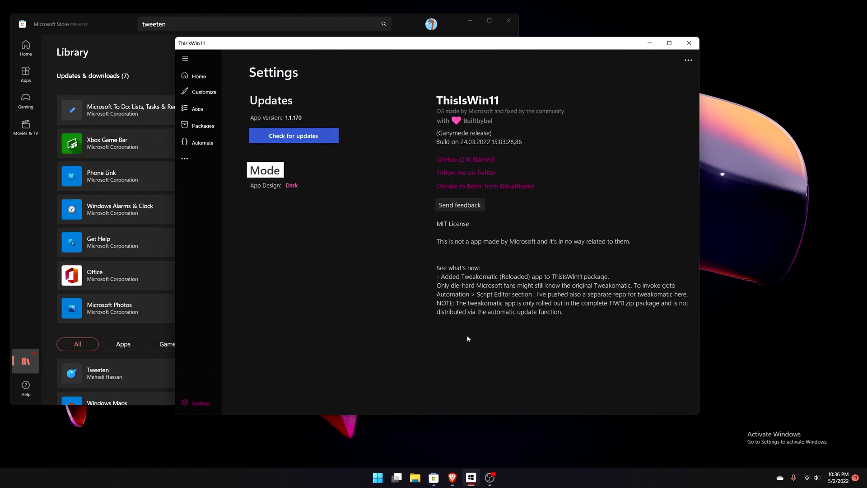
left_click(456, 270)
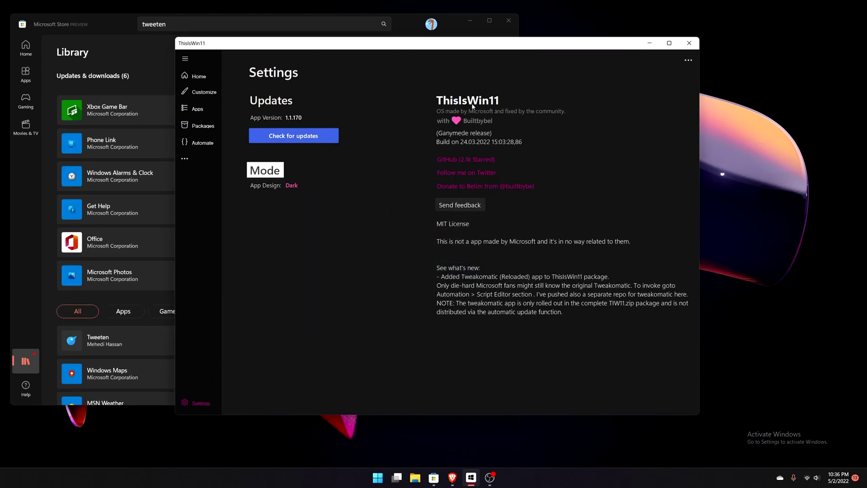